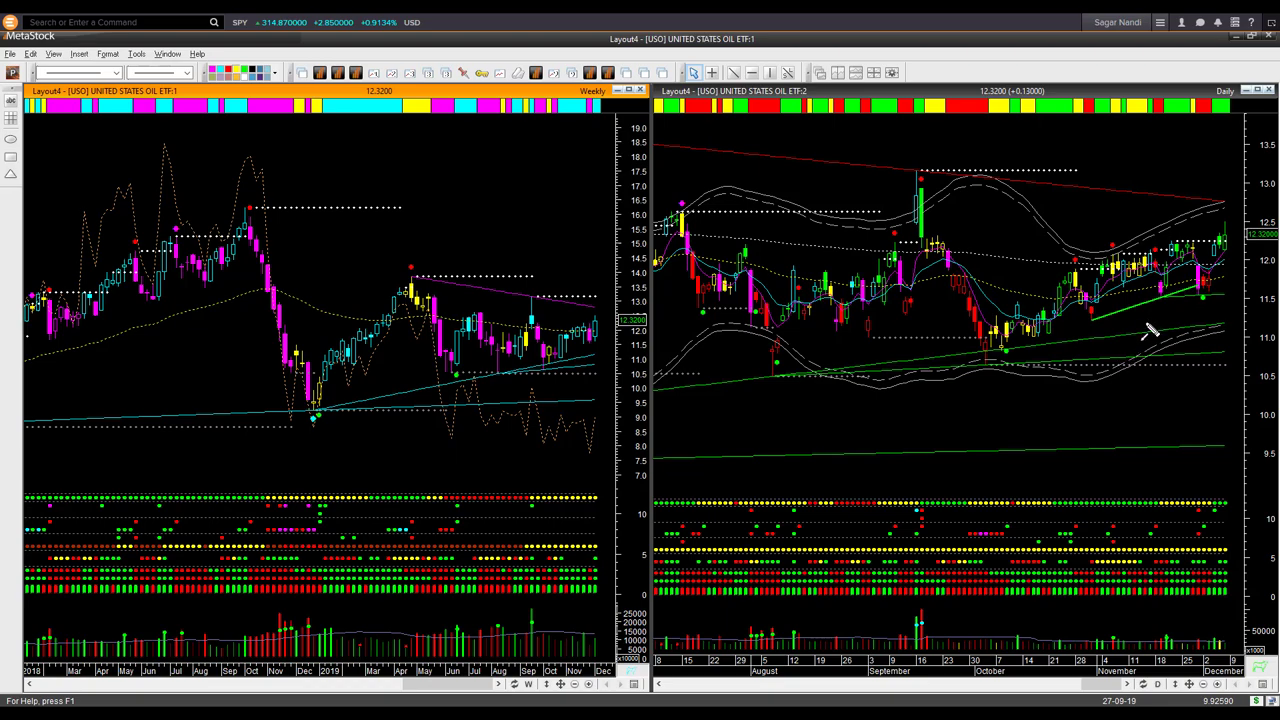
# Mark the rising green support trendline and the downside direction below it on the daily USO chart with arrows, and clear them.
pyautogui.moveTo(1146, 322); pyautogui.dragTo(1196, 298)
pyautogui.moveTo(1102, 324); pyautogui.dragTo(1178, 304)
pyautogui.moveTo(1203, 298); pyautogui.dragTo(1246, 340)
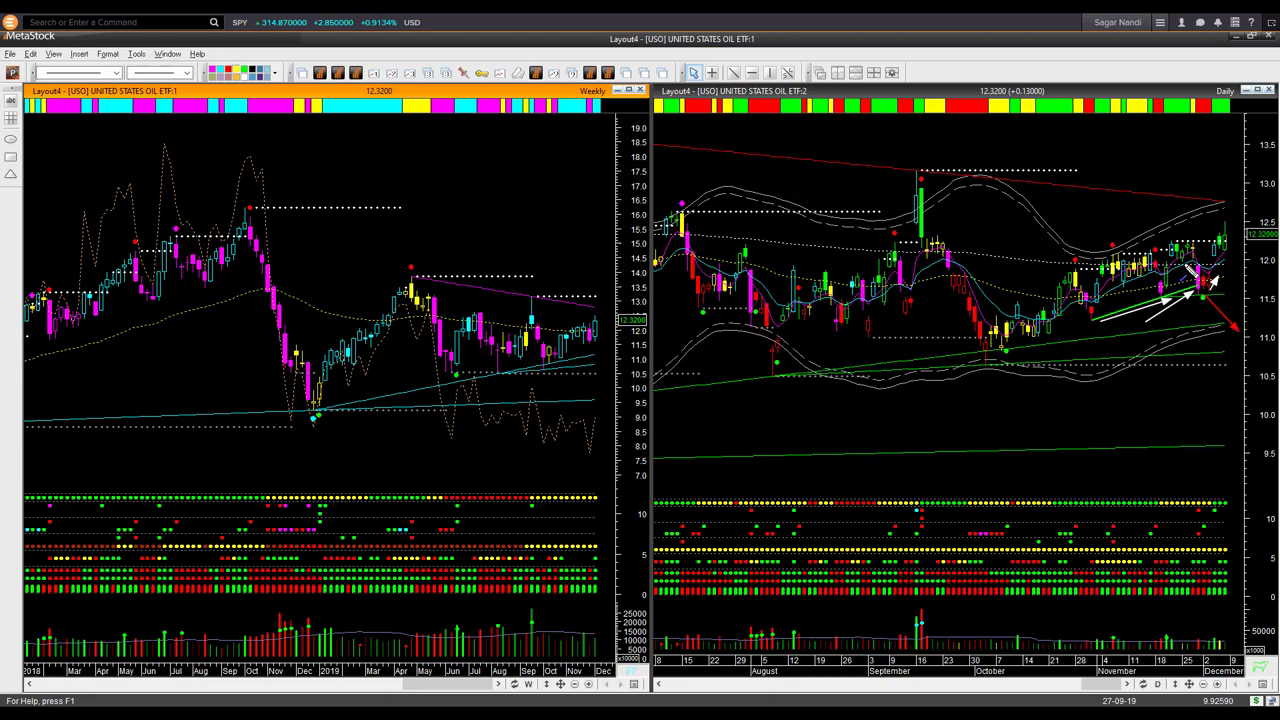
pyautogui.moveTo(1156, 234)
pyautogui.mouseDown()
pyautogui.moveTo(1197, 243)
pyautogui.moveTo(1198, 231)
pyautogui.mouseUp()
pyautogui.press('Escape')
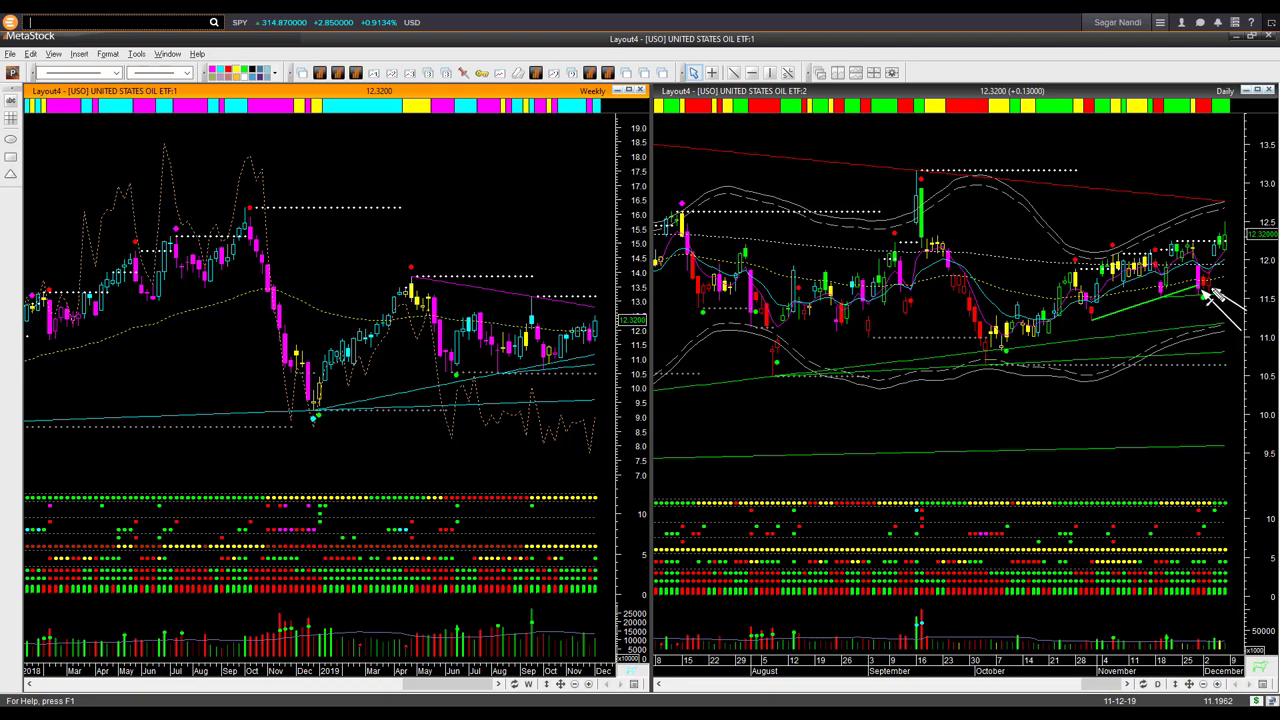
# Draw arrows pointing at the latest candle on both the weekly and daily USO charts.
pyautogui.moveTo(1216, 280); pyautogui.dragTo(1243, 240)
pyautogui.moveTo(617, 362); pyautogui.dragTo(602, 338)
pyautogui.moveTo(1263, 283); pyautogui.dragTo(1230, 252)
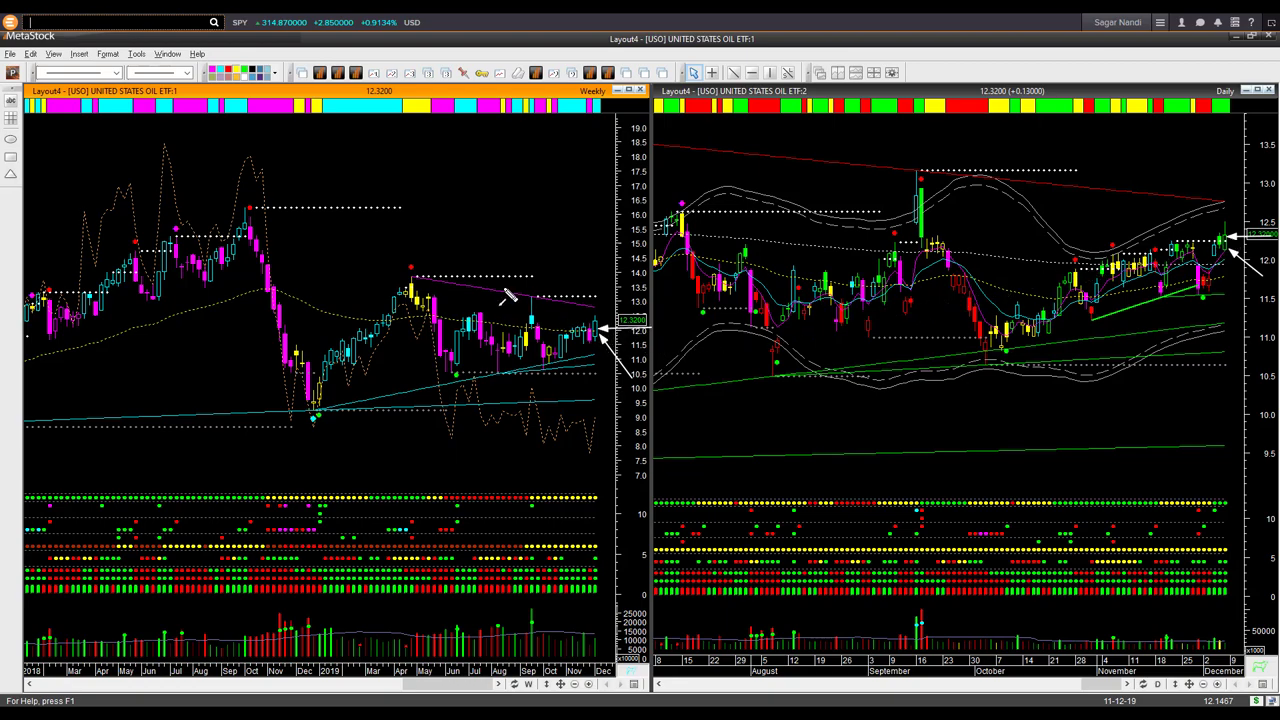
# Draw arrows along the falling resistance and rising support trendlines on both the weekly and daily USO charts.
pyautogui.moveTo(500, 285); pyautogui.dragTo(597, 306)
pyautogui.moveTo(1091, 174); pyautogui.dragTo(1238, 195)
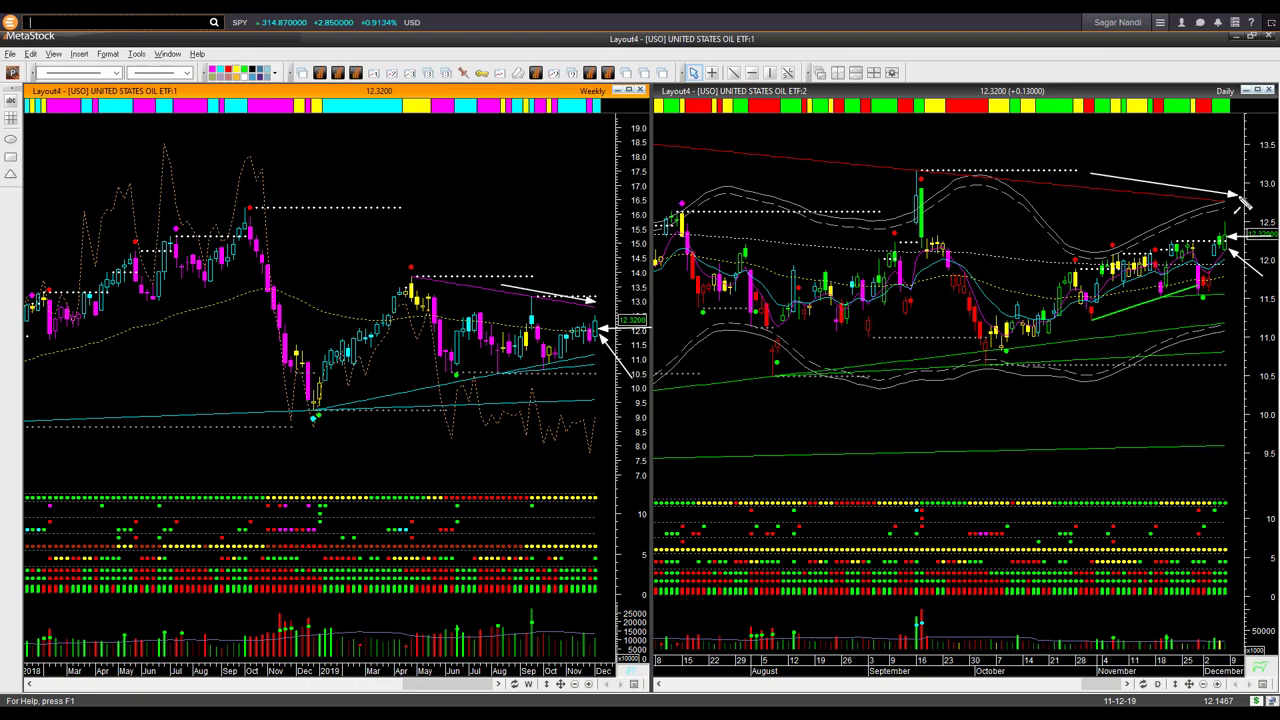
pyautogui.moveTo(508, 383); pyautogui.dragTo(600, 366)
pyautogui.moveTo(1097, 349); pyautogui.dragTo(1236, 330)
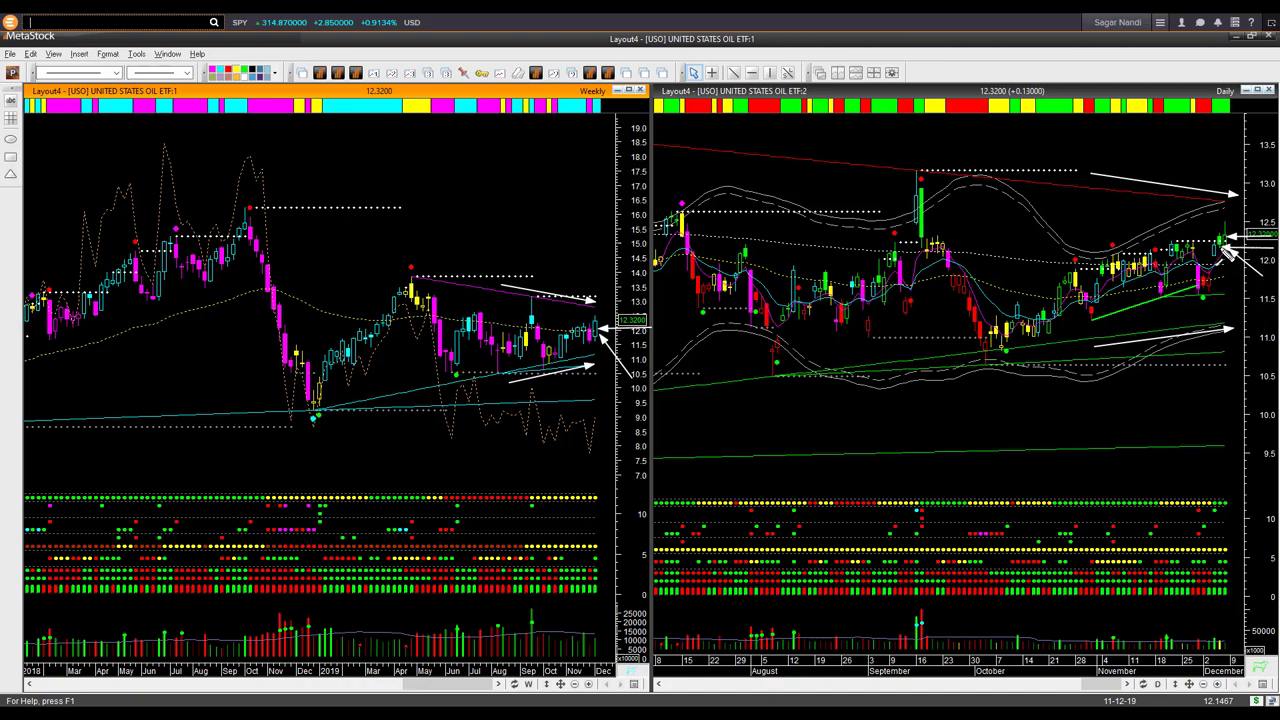
pyautogui.moveTo(1130, 183); pyautogui.dragTo(1240, 200)
pyautogui.moveTo(1160, 341); pyautogui.dragTo(1230, 330)
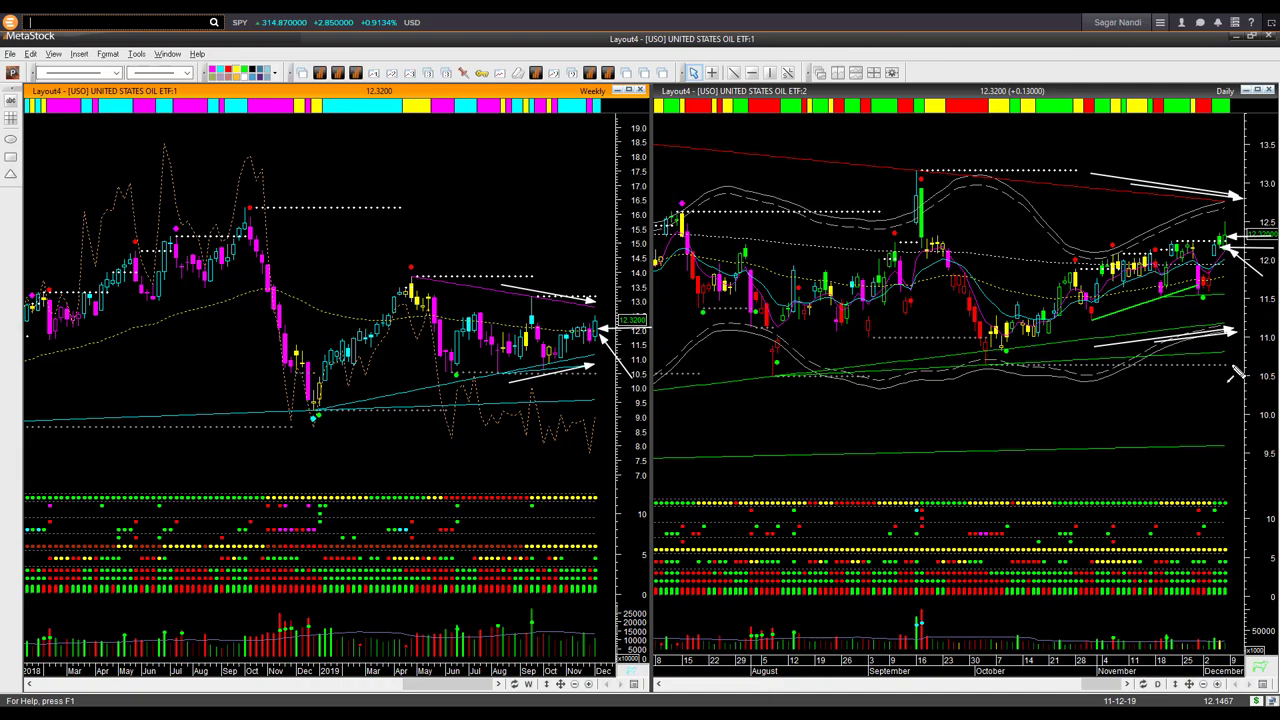
# Switch both the weekly and daily charts to SPDR Gold Shares (GLD).
pyautogui.press('Down')
pyautogui.press('Down')
pyautogui.press('Down')
pyautogui.press('Down')
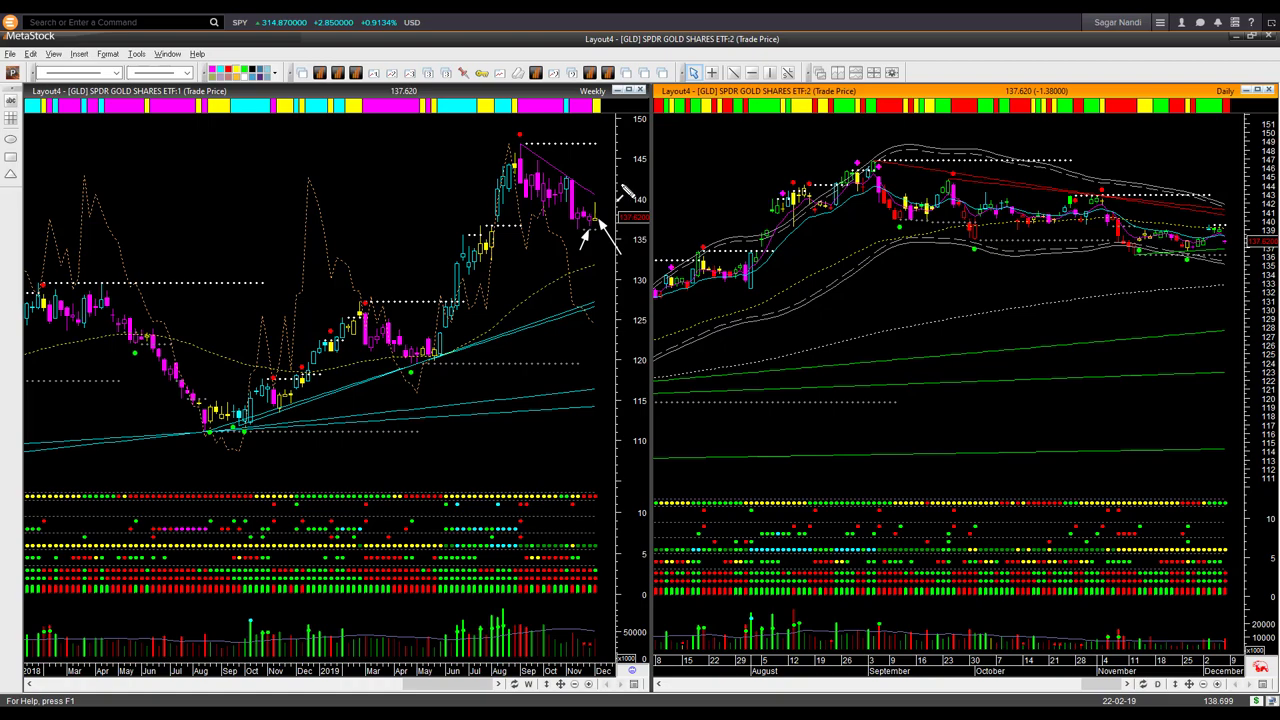
# Mark GLD's latest candle and rising support on the weekly chart and its upper and lower boundaries on the daily chart with arrows.
pyautogui.moveTo(618, 185); pyautogui.dragTo(603, 218)
pyautogui.moveTo(570, 260); pyautogui.dragTo(592, 311)
pyautogui.moveTo(1136, 262); pyautogui.dragTo(1224, 258)
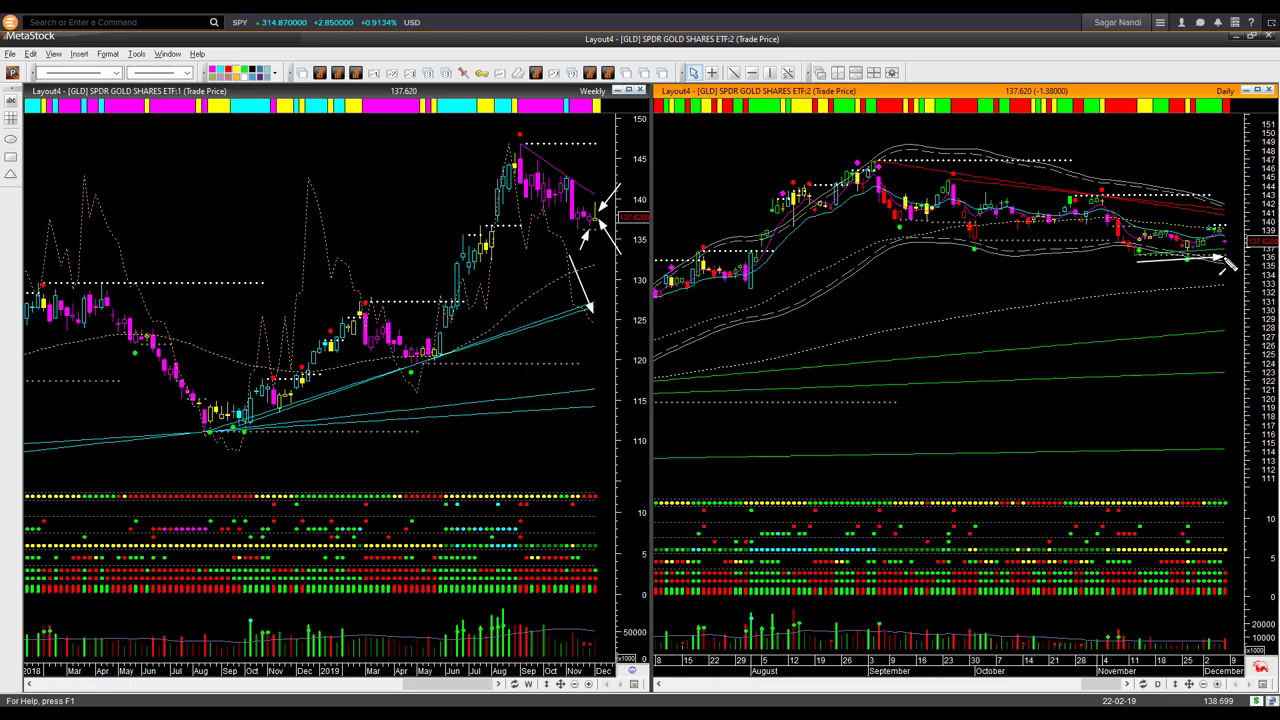
pyautogui.moveTo(1183, 202)
pyautogui.mouseDown()
pyautogui.moveTo(1231, 210)
pyautogui.moveTo(1222, 199)
pyautogui.mouseUp()
pyautogui.moveTo(1150, 264); pyautogui.dragTo(1213, 268)
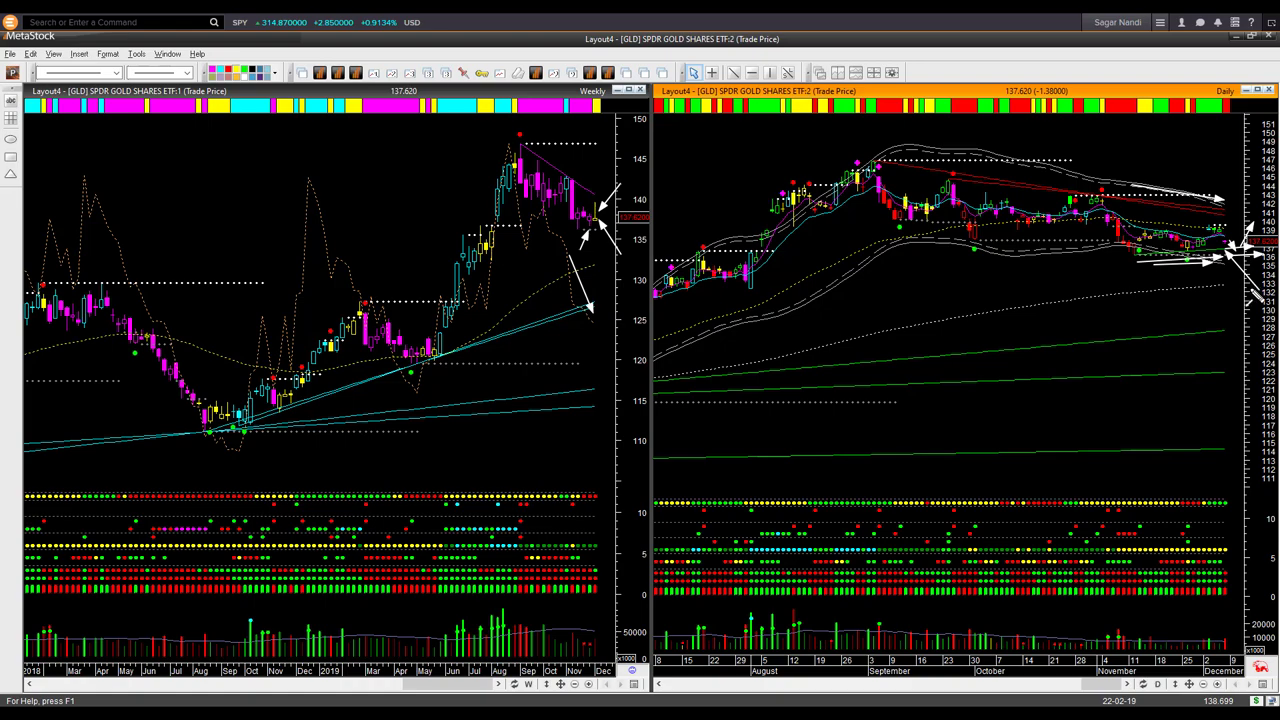
pyautogui.press('Escape')
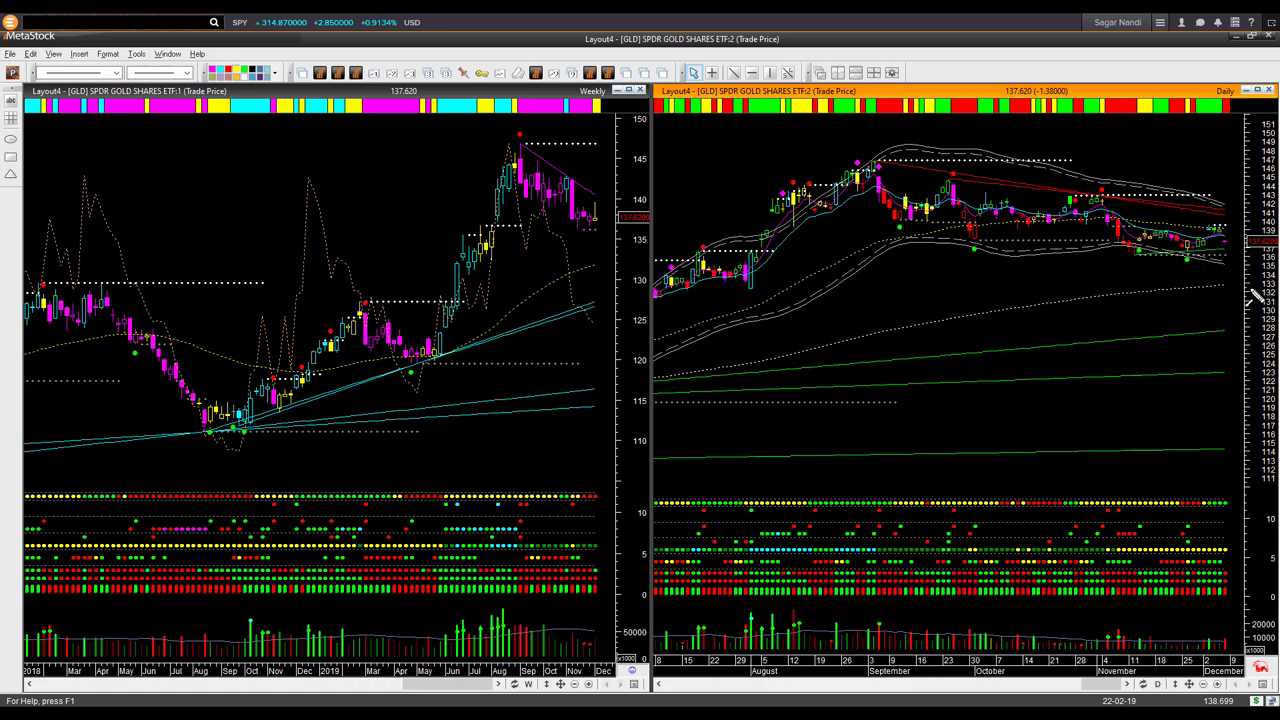
pyautogui.moveTo(1197, 268); pyautogui.dragTo(1192, 256)
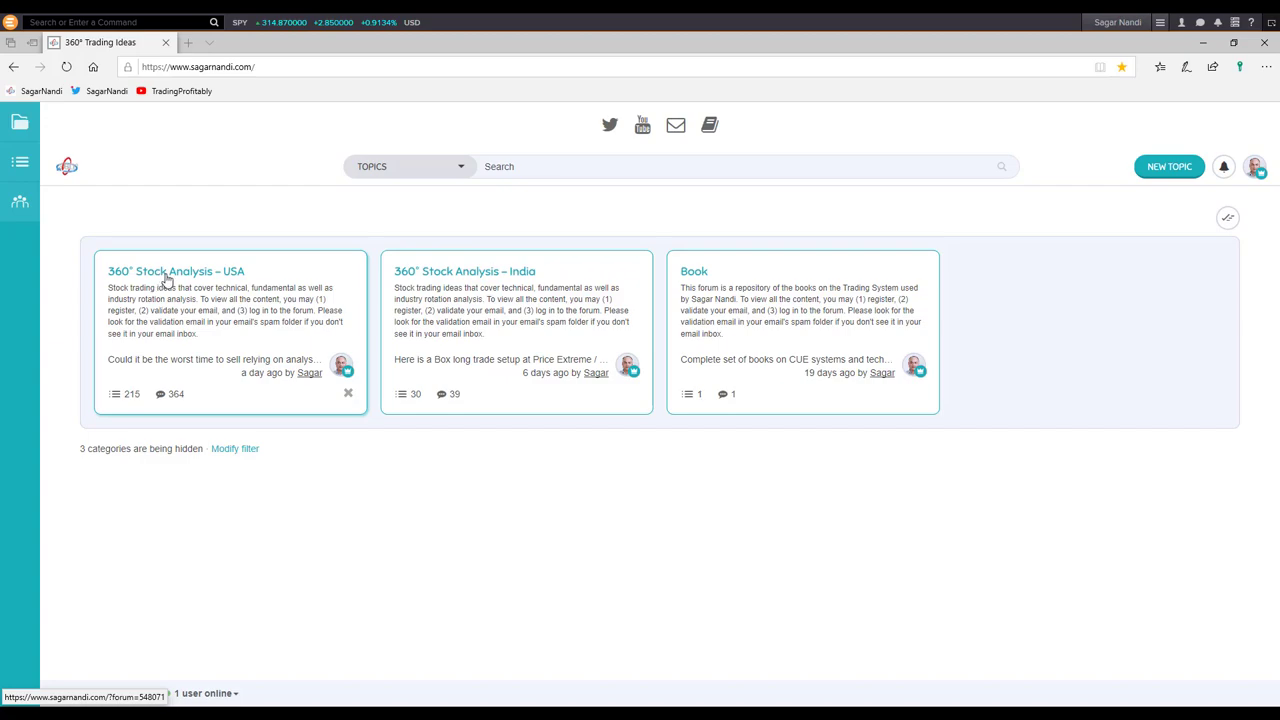
# In the browser, point arrows at the USA and India forum categories and open 360° Stock Analysis – USA.
pyautogui.moveTo(238, 212); pyautogui.dragTo(229, 257)
pyautogui.moveTo(493, 208); pyautogui.dragTo(519, 248)
pyautogui.press('Escape')
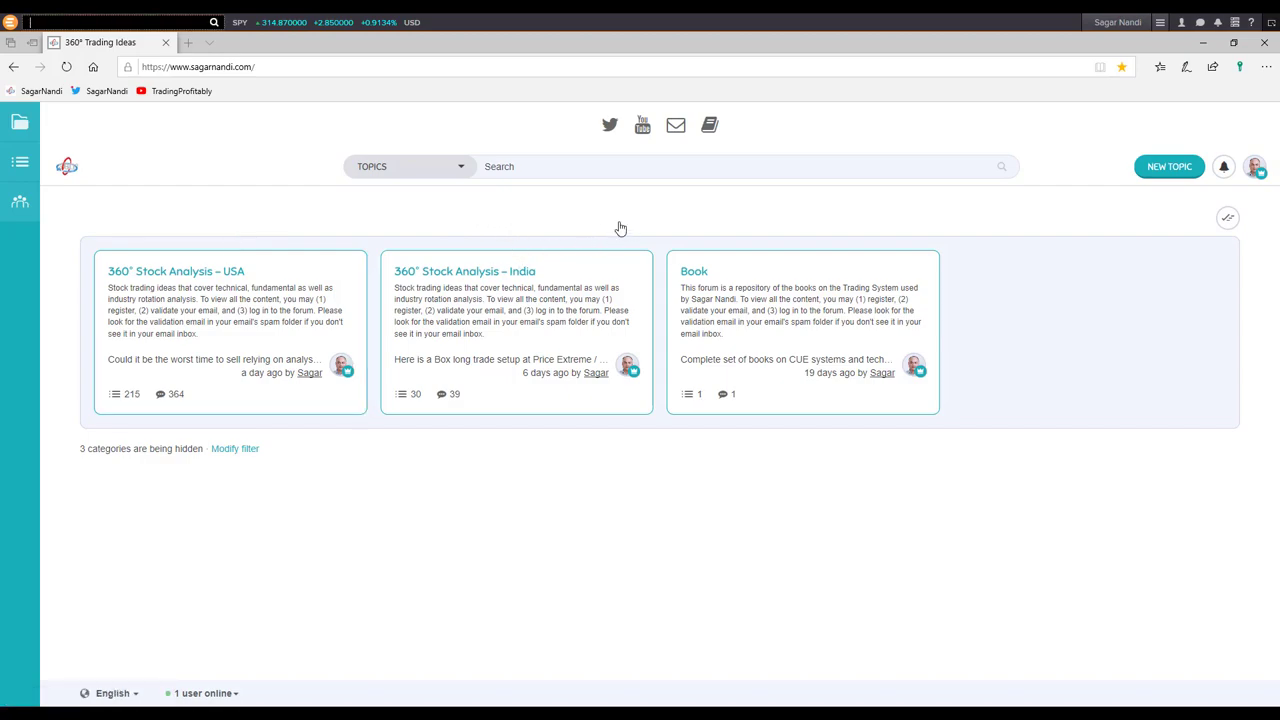
pyautogui.click(203, 275)
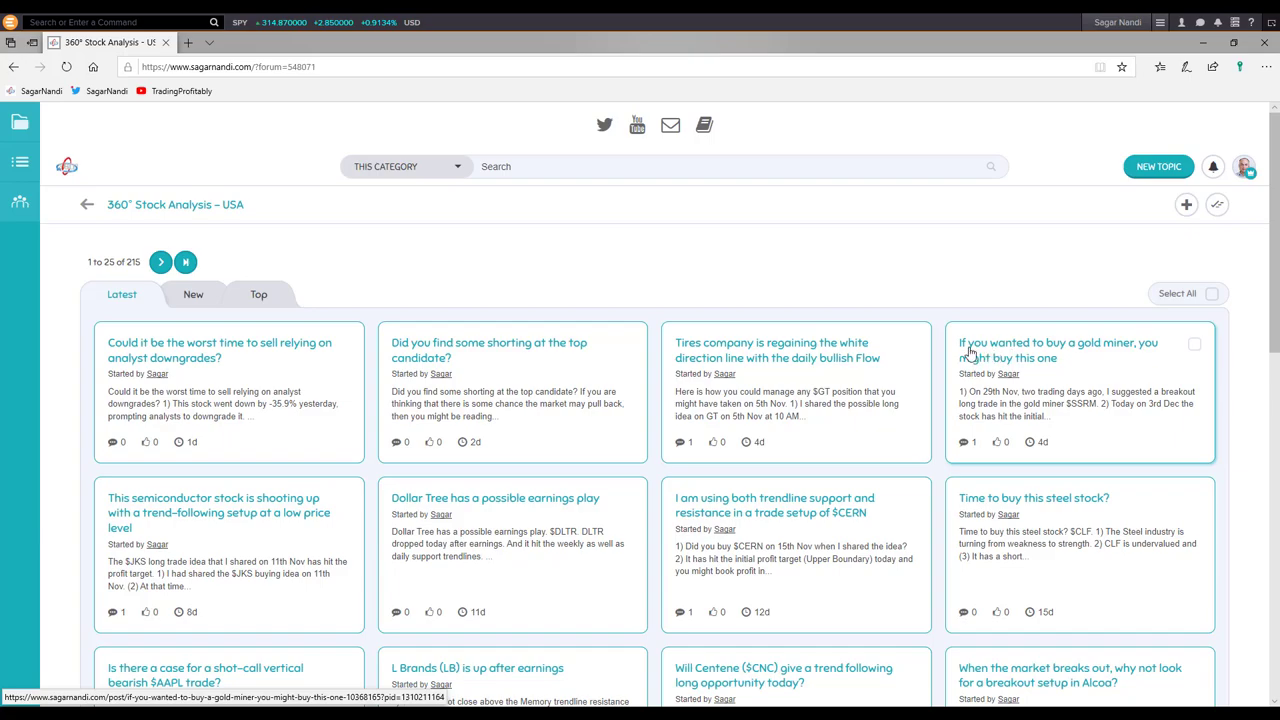
# Mark and open the topic "If you wanted to buy a gold miner, you might buy this one" and skim its posts.
pyautogui.moveTo(966, 295); pyautogui.dragTo(995, 330)
pyautogui.press('Escape')
pyautogui.click(1012, 351)
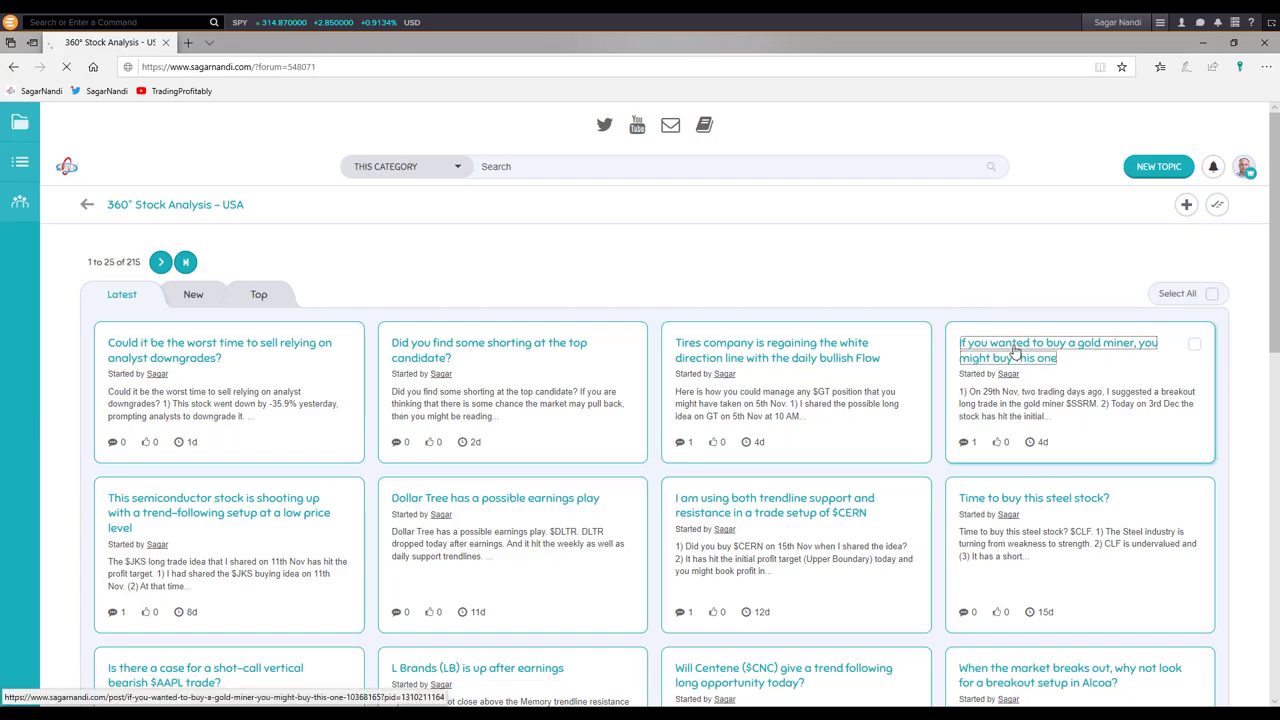
pyautogui.scroll(-6, 517, 343)
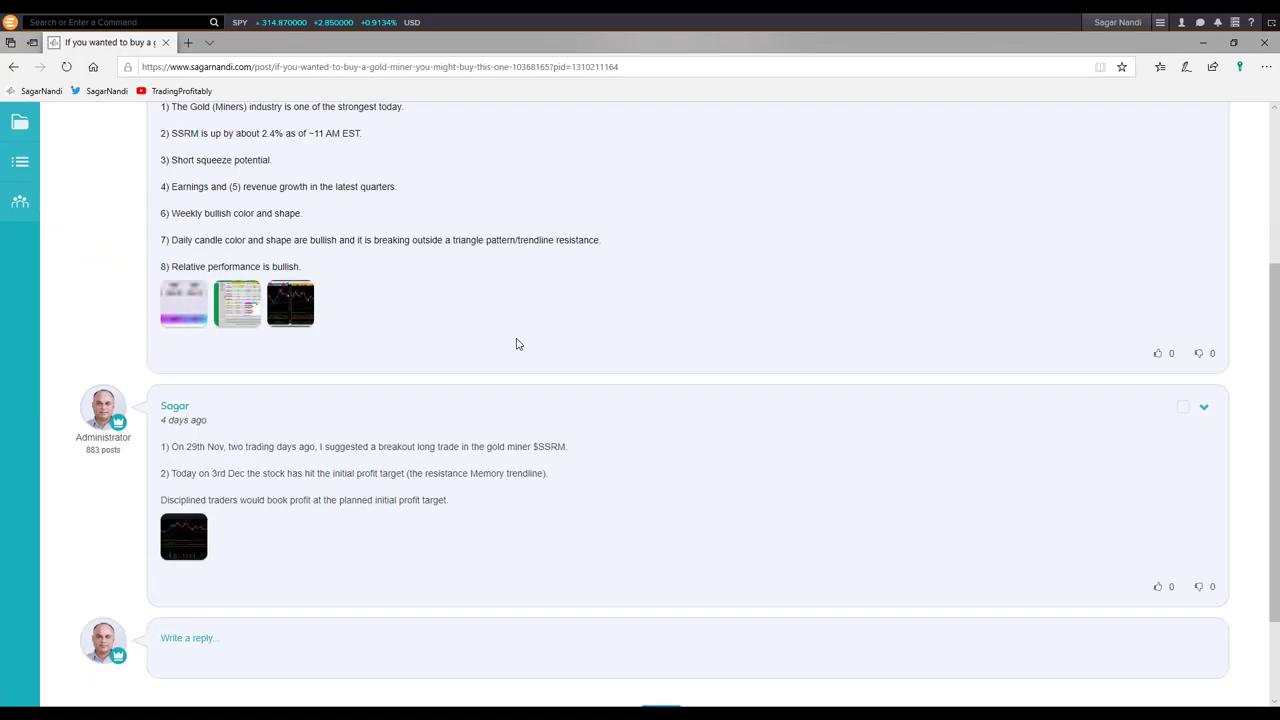
pyautogui.scroll(6, 517, 343)
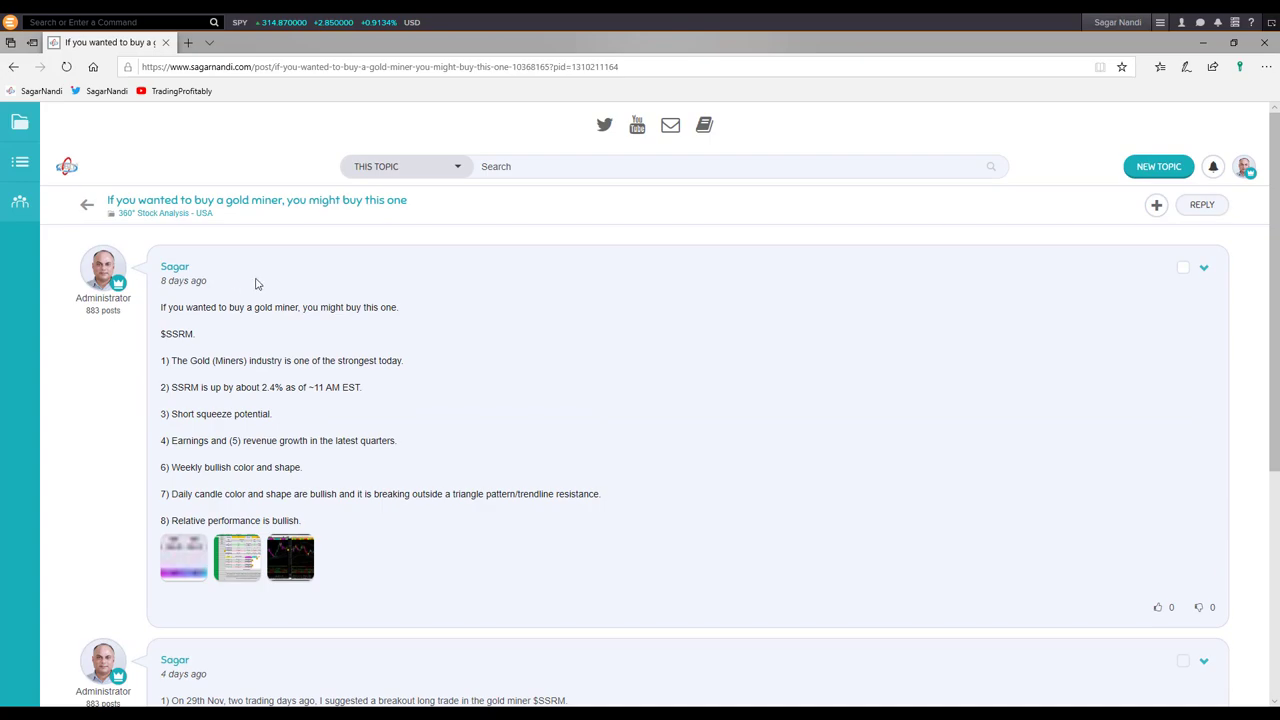
# Enlarge the first post's industry table image, mark the Gold row's 0D score with an arrow, and clear it.
pyautogui.moveTo(176, 285)
pyautogui.click(178, 558)
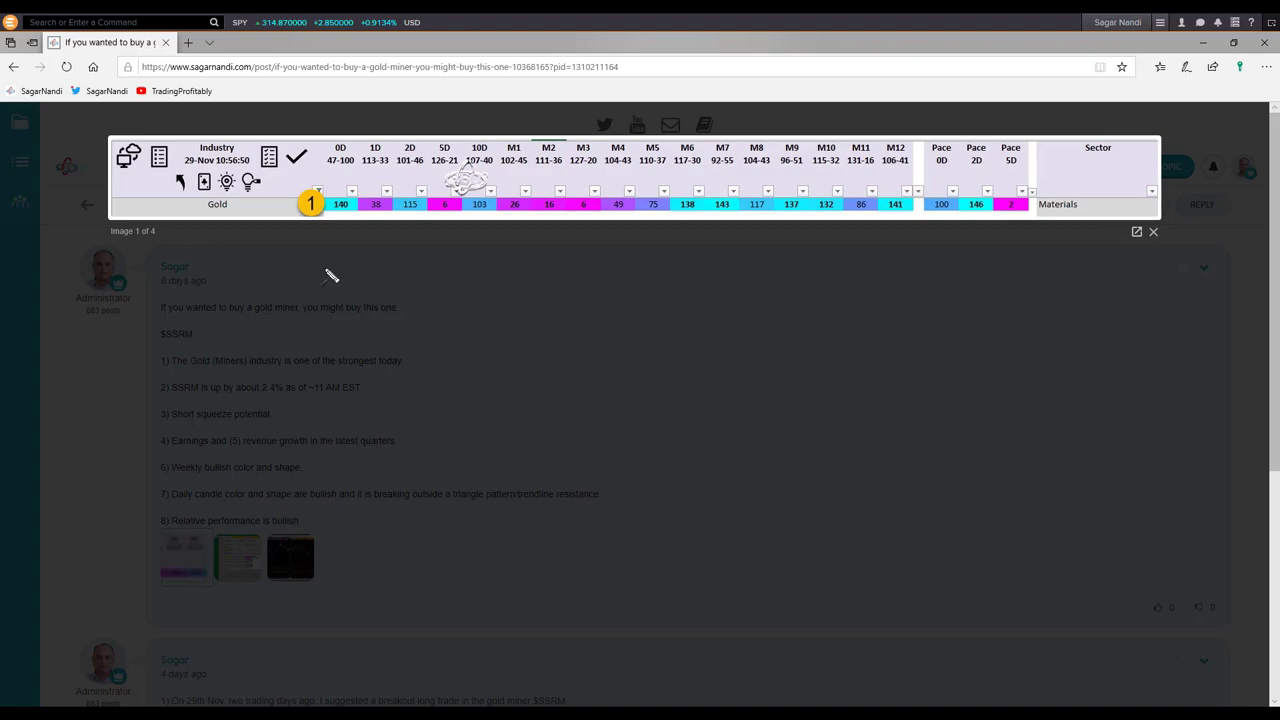
pyautogui.moveTo(302, 266); pyautogui.dragTo(343, 220)
pyautogui.press('Escape')
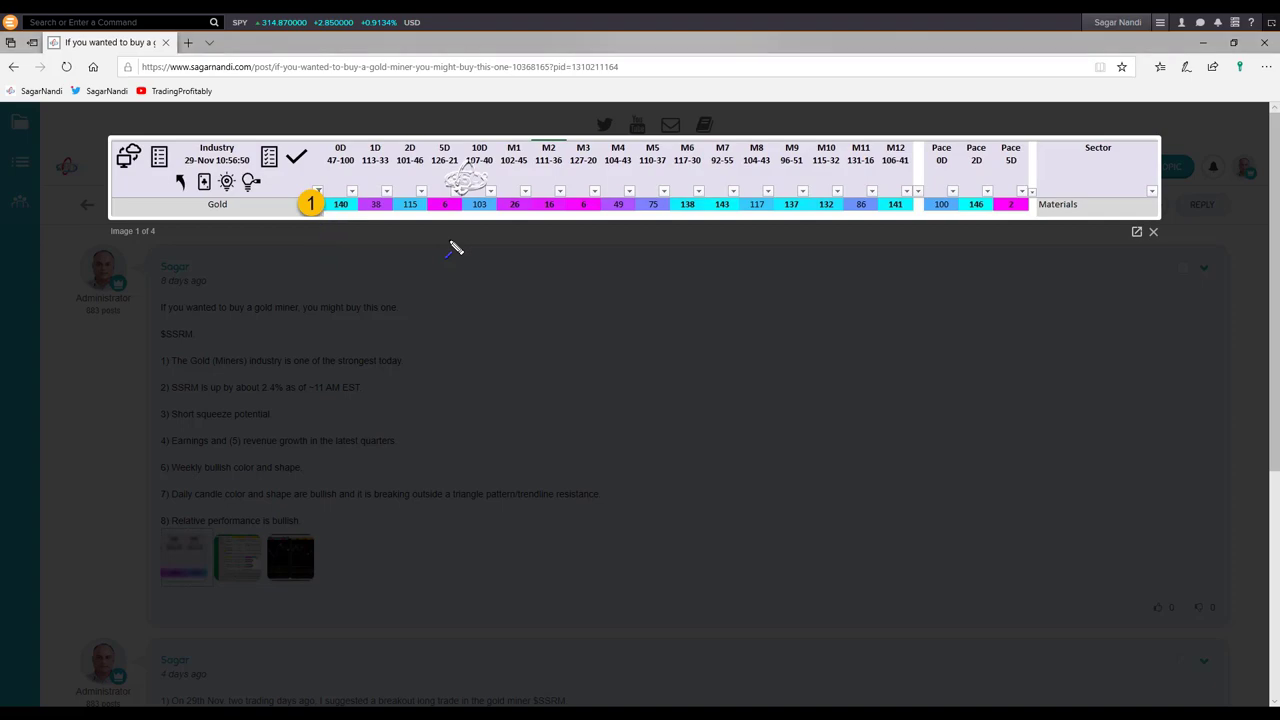
# Show the SSRM fundamentals image and mark the ticker, company name, valuation, latest-quarter EPS growth and short squeeze score with arrows.
pyautogui.click(1140, 178)
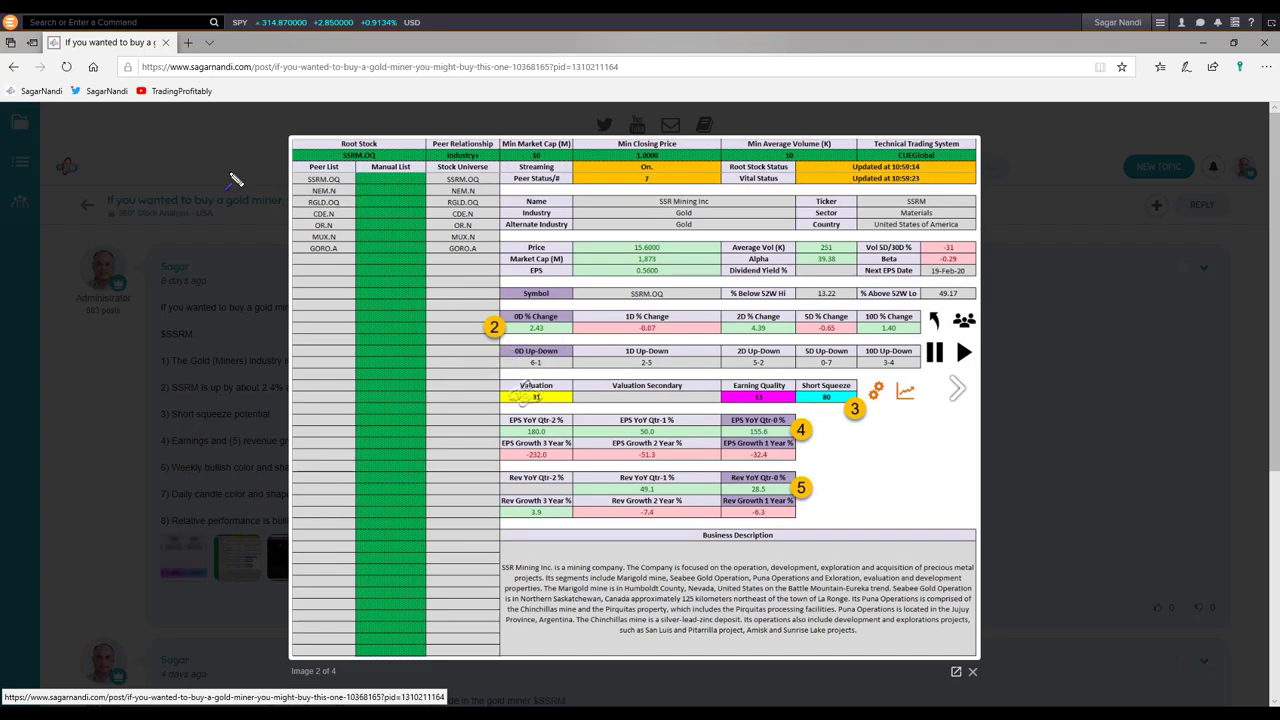
pyautogui.moveTo(220, 154); pyautogui.dragTo(320, 157)
pyautogui.moveTo(588, 183); pyautogui.dragTo(650, 201)
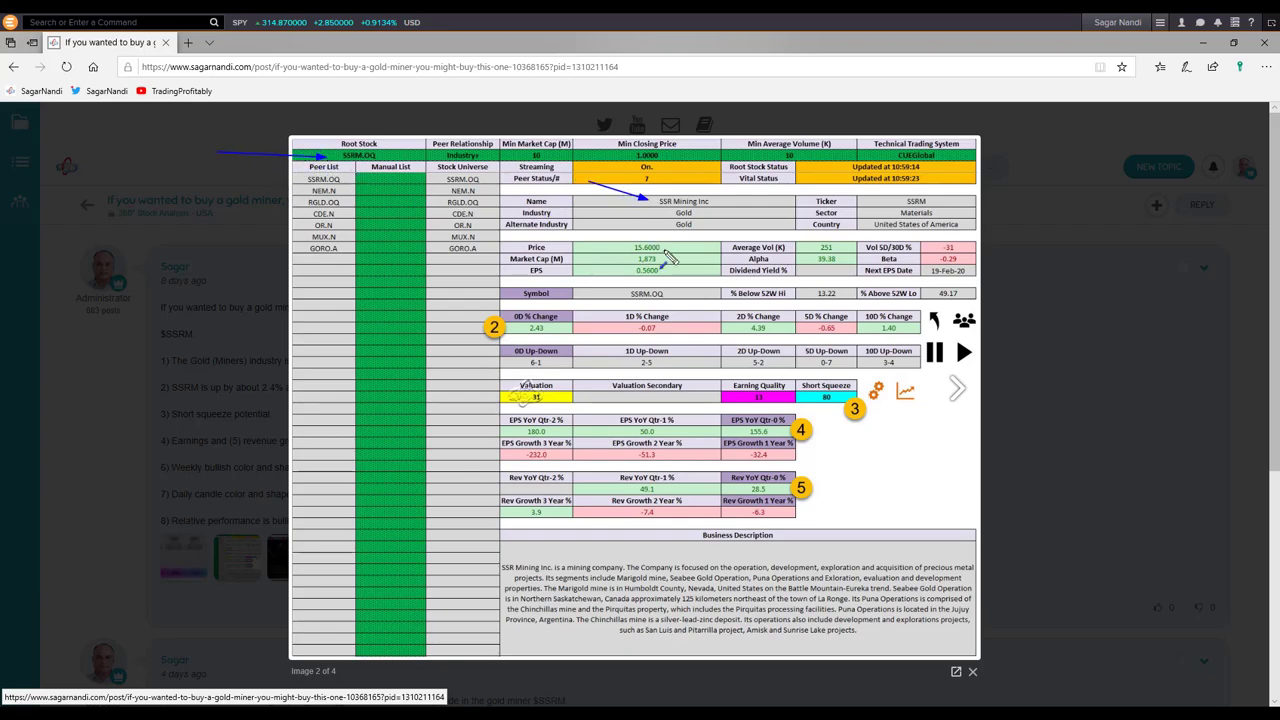
pyautogui.moveTo(460, 372); pyautogui.dragTo(505, 400)
pyautogui.moveTo(644, 433); pyautogui.dragTo(770, 438)
pyautogui.moveTo(850, 450); pyautogui.dragTo(838, 409)
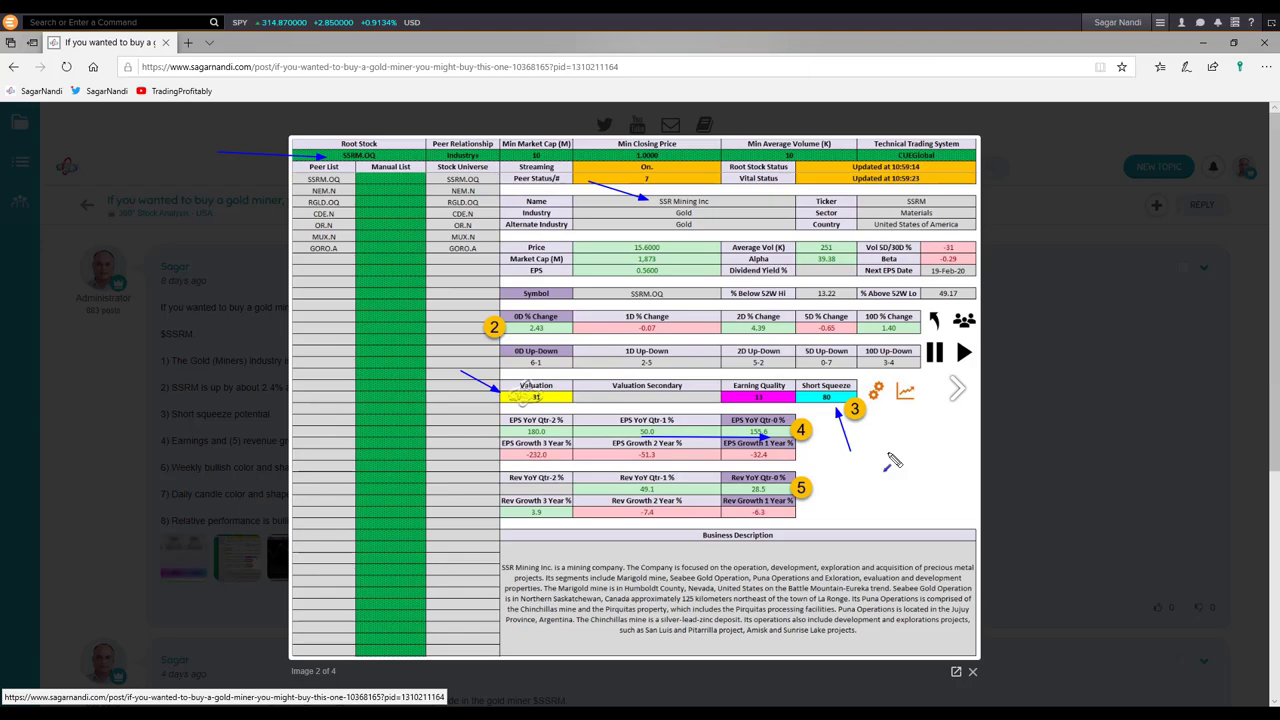
# Show the SSRM chart image and mark the weekly candle, daily triangle trendlines, breakout candle and relative performance with arrows.
pyautogui.click(958, 391)
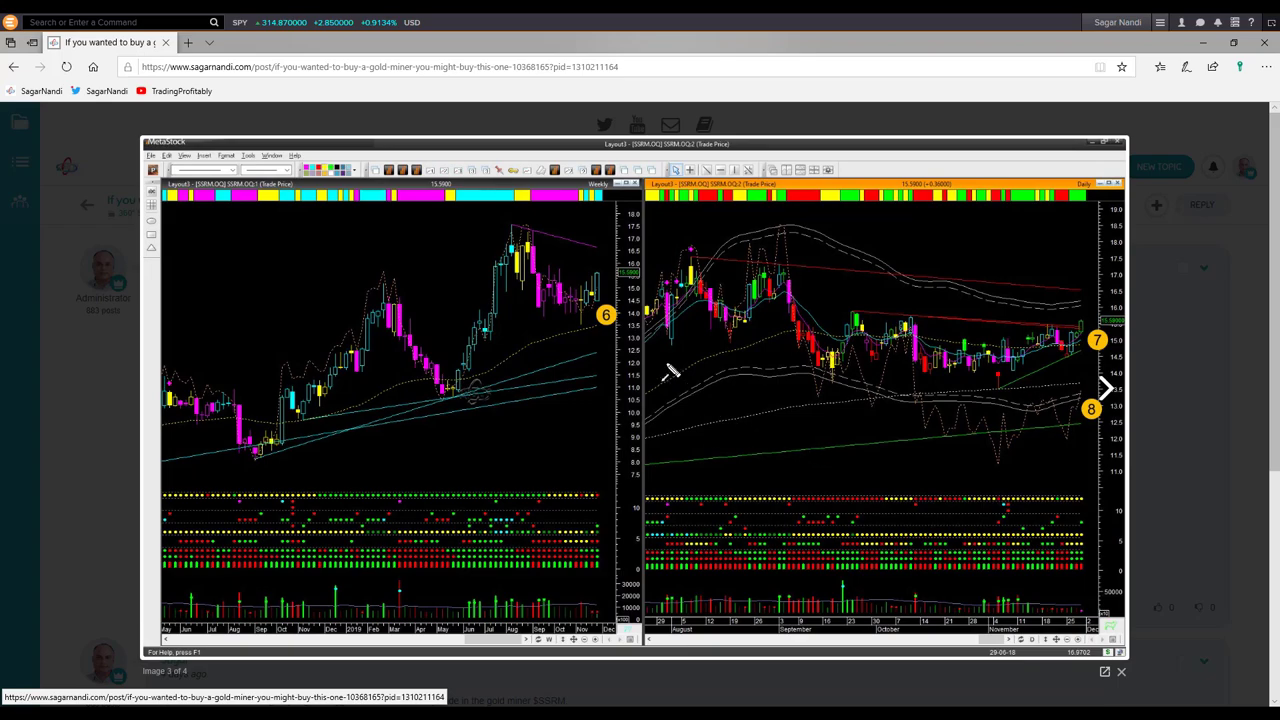
pyautogui.moveTo(601, 214)
pyautogui.mouseDown()
pyautogui.moveTo(610, 260)
pyautogui.moveTo(599, 271)
pyautogui.mouseUp()
pyautogui.moveTo(1036, 386); pyautogui.dragTo(1078, 364)
pyautogui.moveTo(977, 315); pyautogui.dragTo(1050, 327)
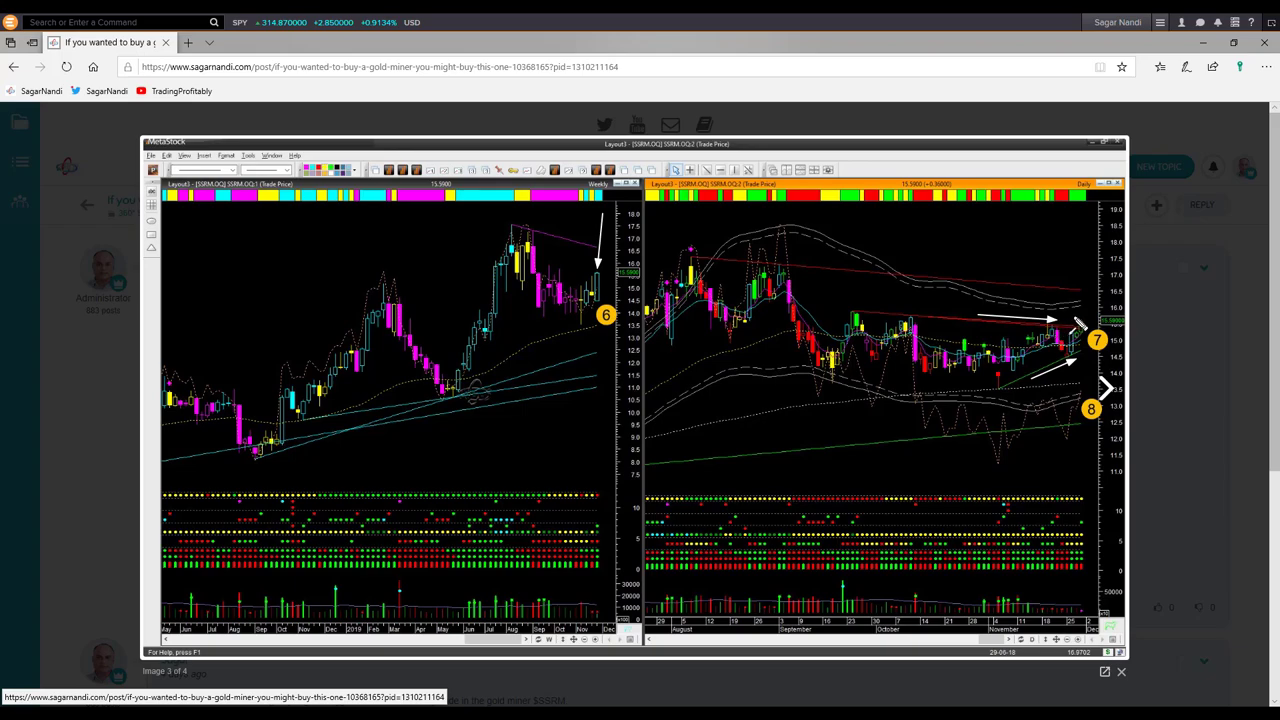
pyautogui.moveTo(1104, 288); pyautogui.dragTo(1086, 319)
pyautogui.moveTo(1072, 438); pyautogui.dragTo(1087, 390)
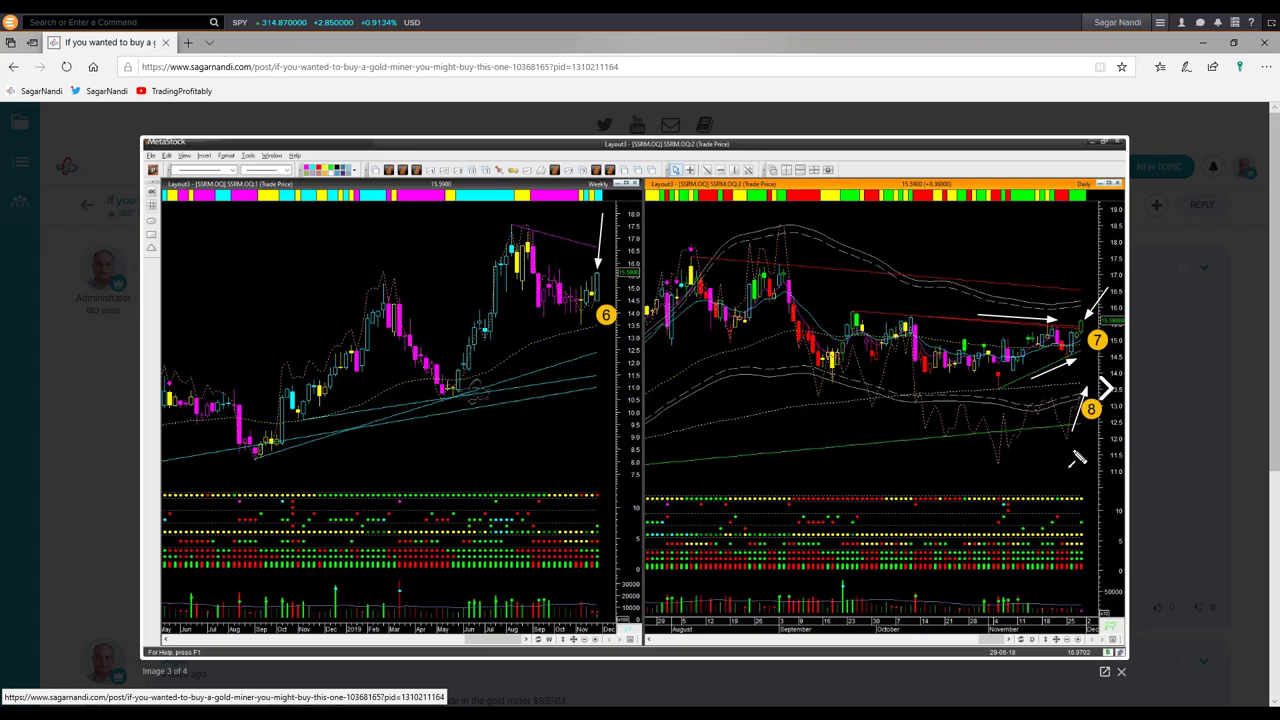
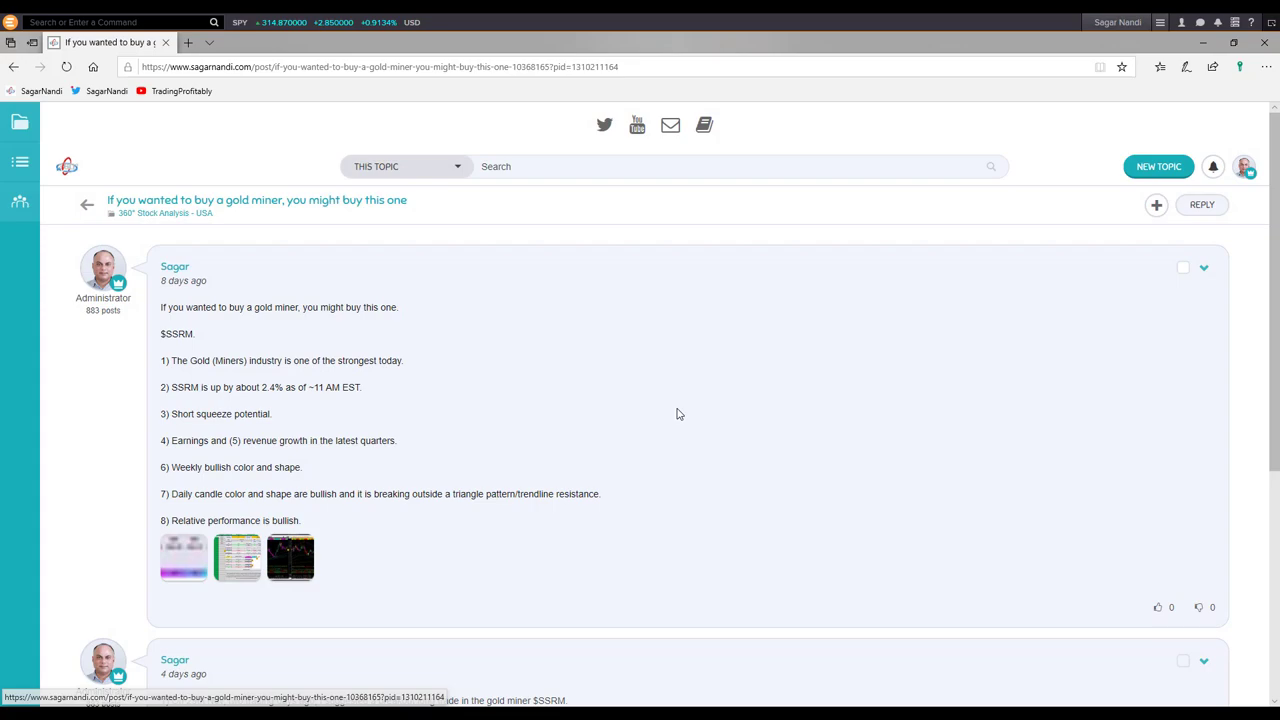
# Enlarge the follow-up post's SSRM chart and mark the breakout entry, profit target and falling resistance trendline with arrows.
pyautogui.scroll(-4, 623, 383)
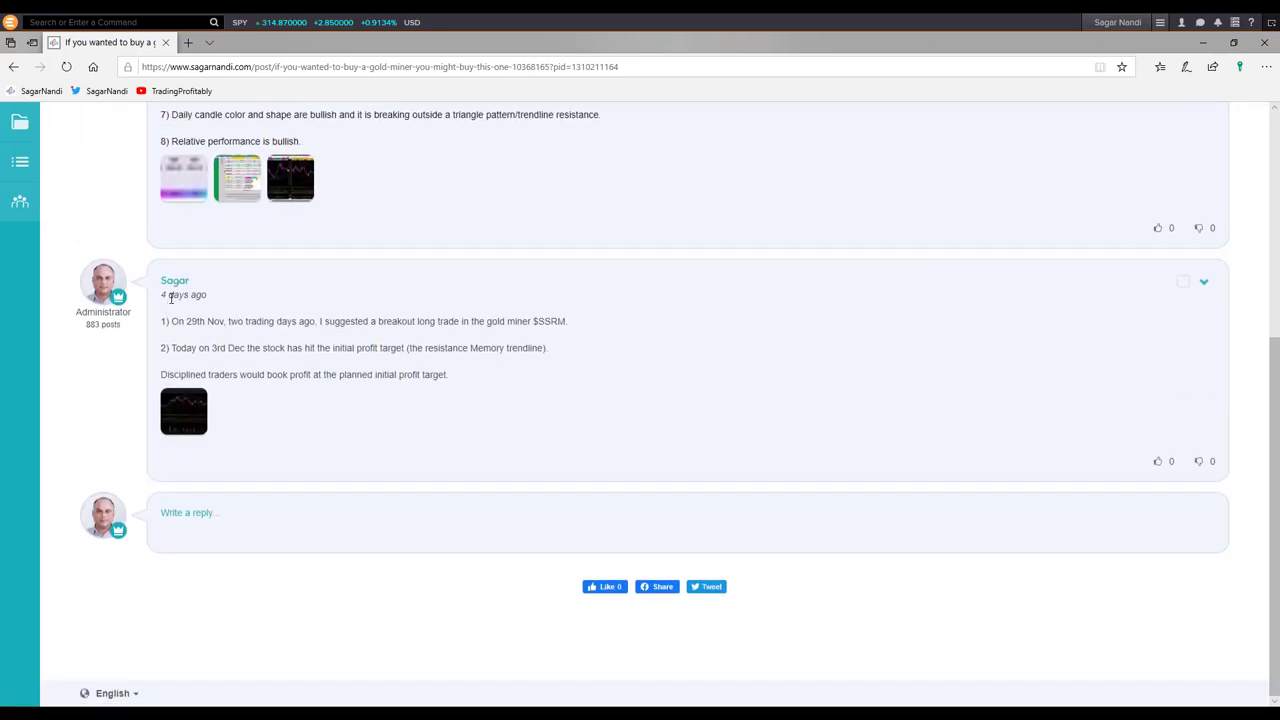
pyautogui.click(172, 415)
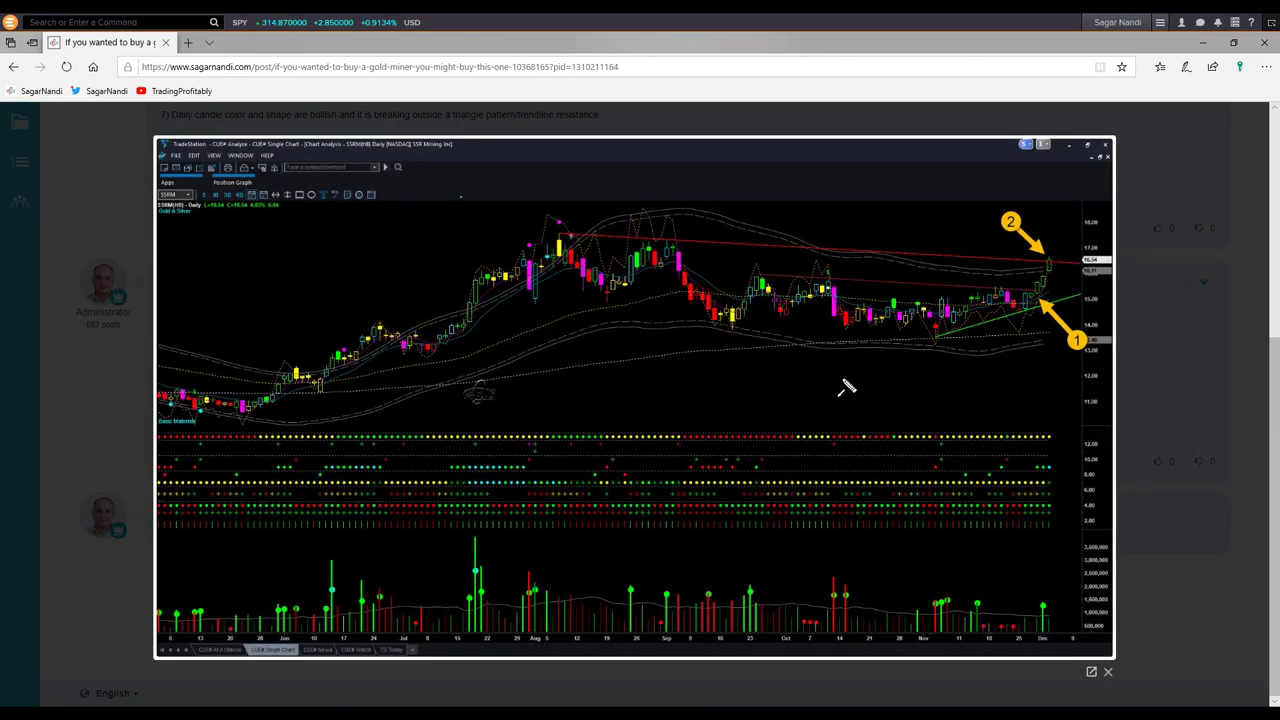
pyautogui.moveTo(1050, 378); pyautogui.dragTo(1039, 298)
pyautogui.moveTo(1082, 201); pyautogui.dragTo(1052, 261)
pyautogui.moveTo(702, 240); pyautogui.dragTo(1020, 255)
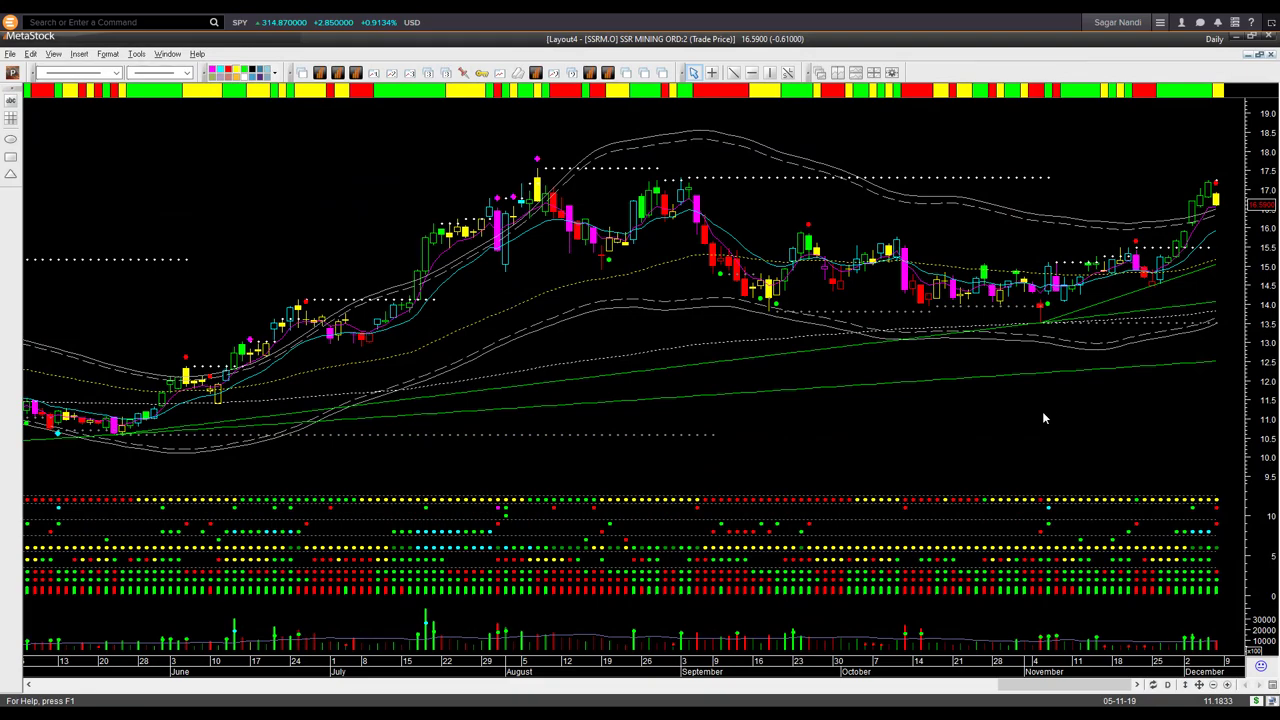
# On the daily SSR Mining chart in MetaStock, mark the breakout entry, profit target area and the latest price moves with arrows.
pyautogui.moveTo(1230, 344); pyautogui.dragTo(1179, 260)
pyautogui.moveTo(1163, 180); pyautogui.dragTo(1189, 204)
pyautogui.moveTo(1190, 201)
pyautogui.mouseDown()
pyautogui.moveTo(1206, 167)
pyautogui.moveTo(1226, 212)
pyautogui.mouseUp()
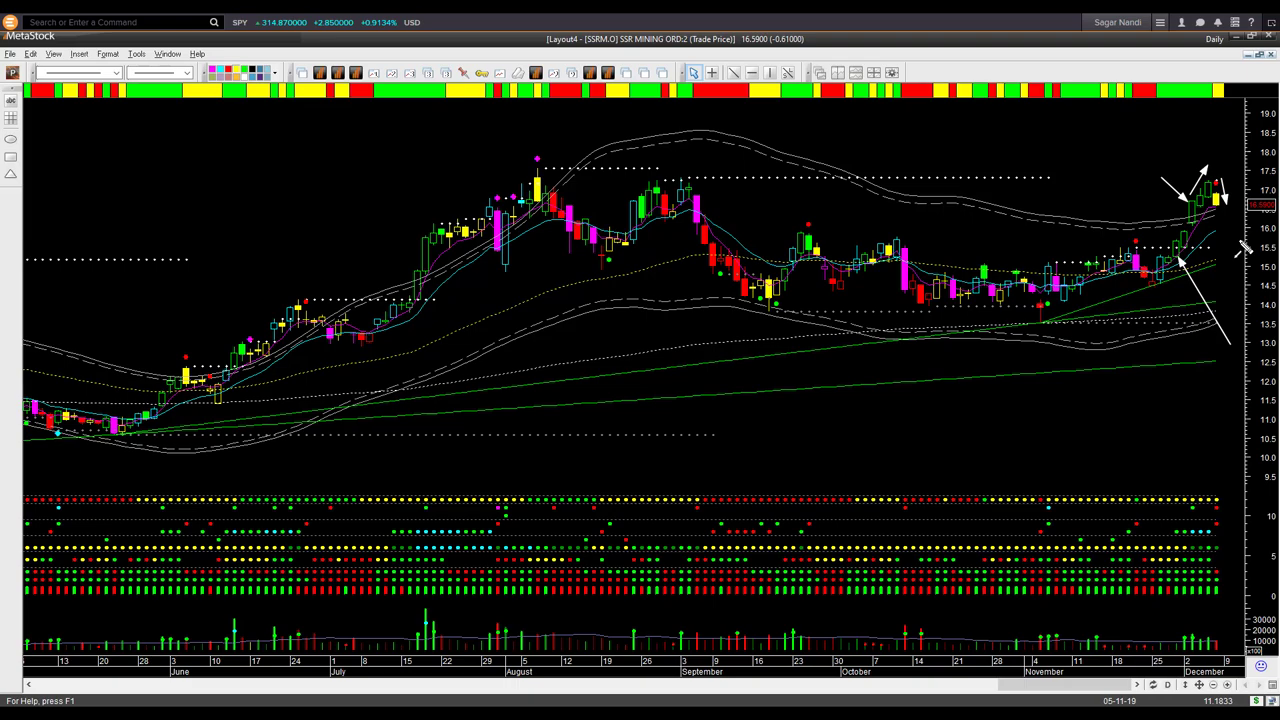
pyautogui.moveTo(1238, 210); pyautogui.dragTo(1258, 162)
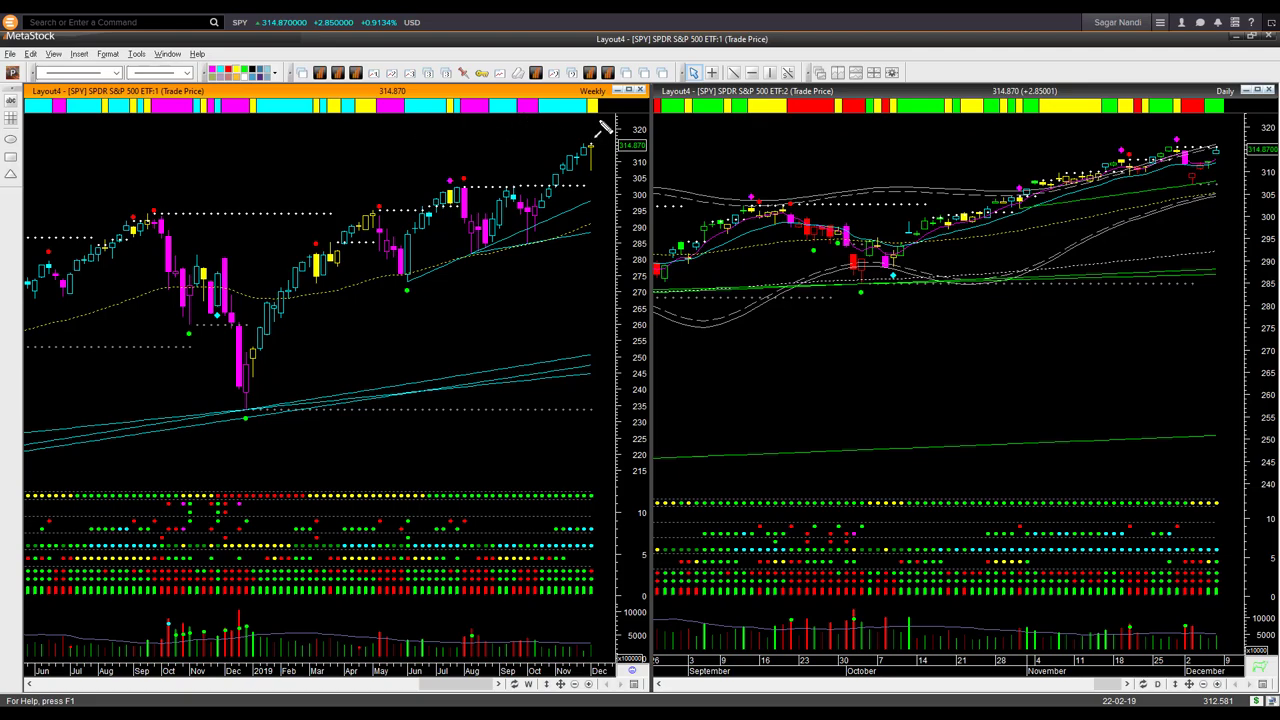
# Mark SPY's latest weekly candle and the daily chart's late-November high, rising support and early-December drop with arrows.
pyautogui.moveTo(604, 112); pyautogui.dragTo(594, 142)
pyautogui.moveTo(596, 168); pyautogui.dragTo(617, 178)
pyautogui.moveTo(1107, 110); pyautogui.dragTo(1180, 145)
pyautogui.moveTo(1058, 200); pyautogui.dragTo(1197, 170)
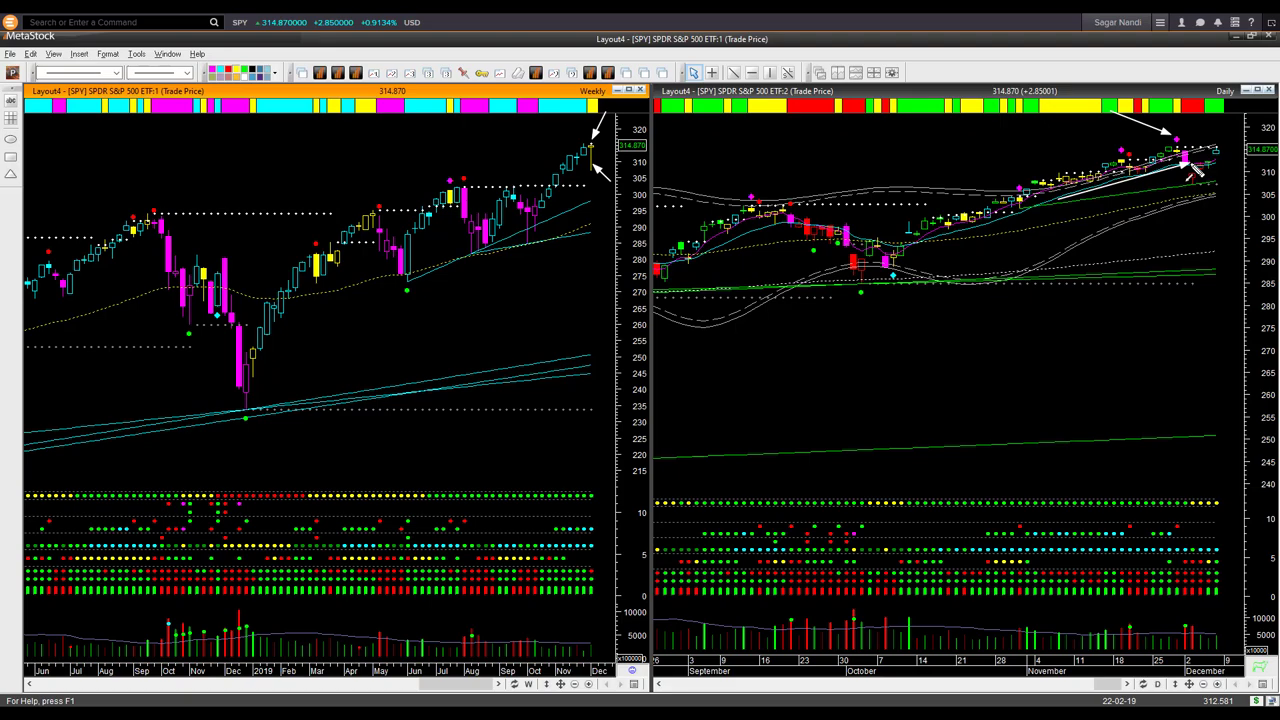
pyautogui.moveTo(1204, 106); pyautogui.dragTo(1180, 146)
pyautogui.moveTo(1103, 195); pyautogui.dragTo(1185, 168)
pyautogui.moveTo(1175, 156); pyautogui.dragTo(1184, 196)
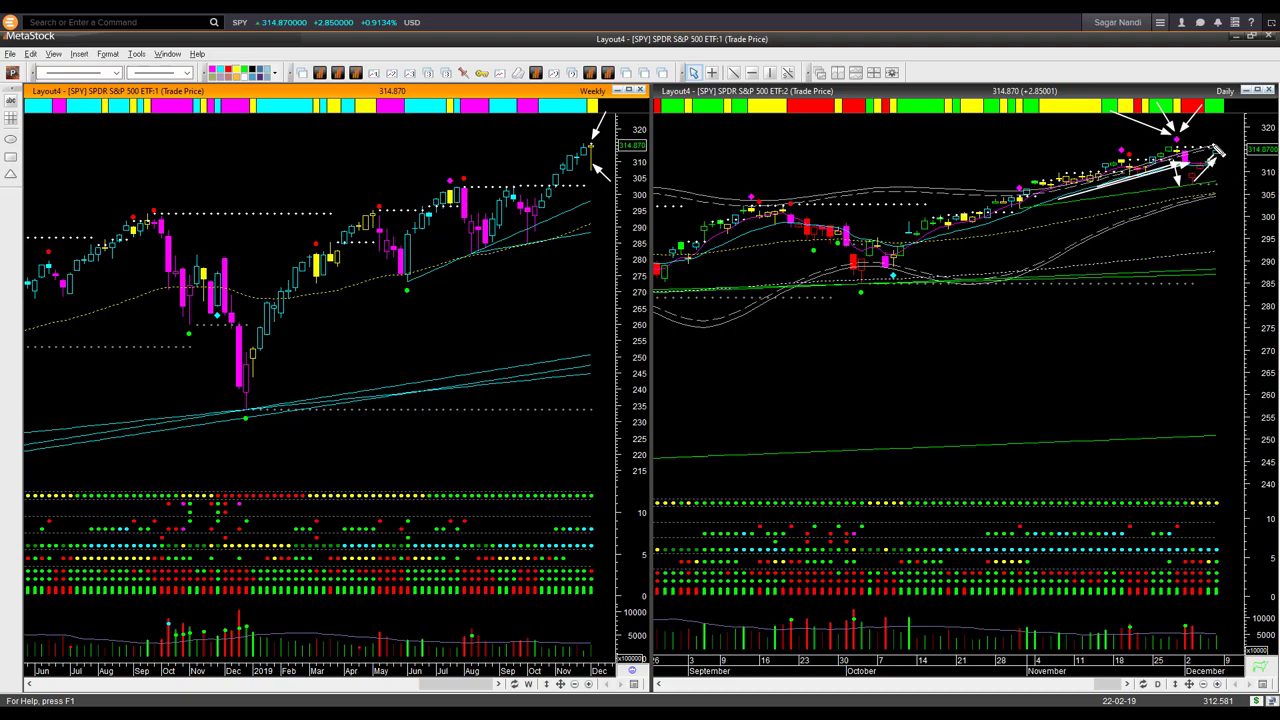
pyautogui.moveTo(1240, 120)
pyautogui.mouseDown()
pyautogui.moveTo(1204, 148)
pyautogui.moveTo(1238, 148)
pyautogui.moveTo(1187, 149)
pyautogui.mouseUp()
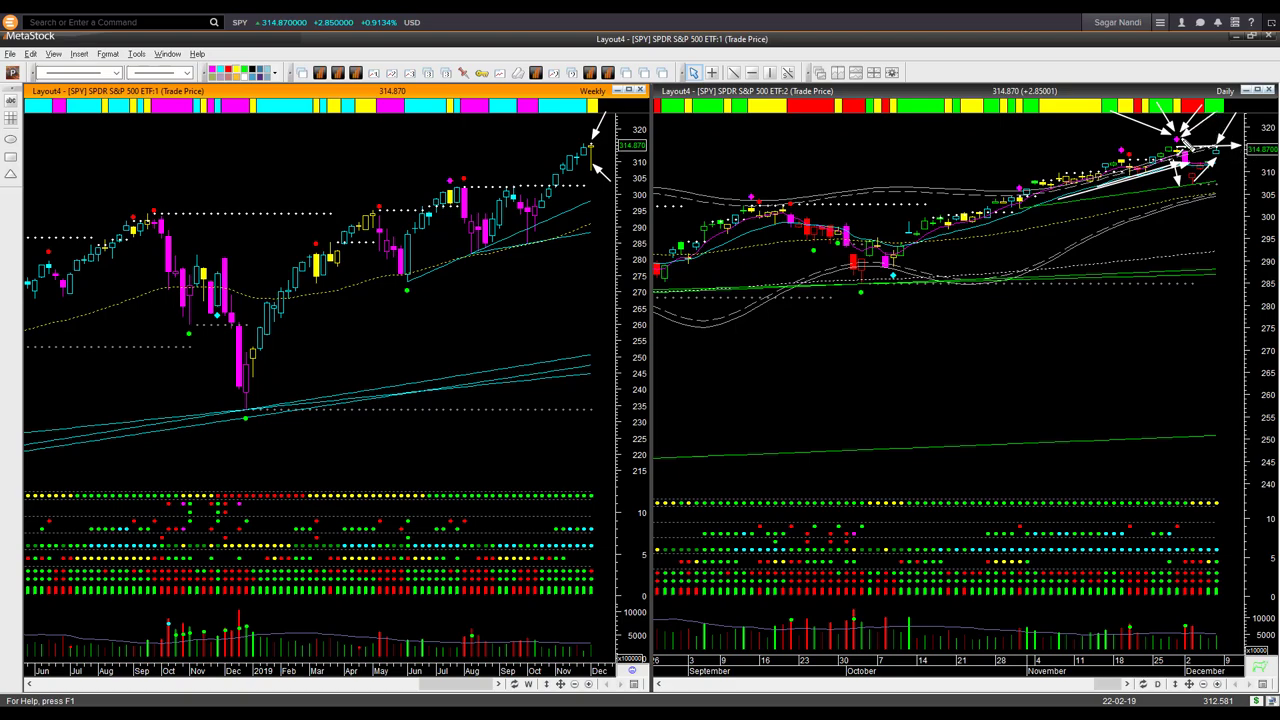
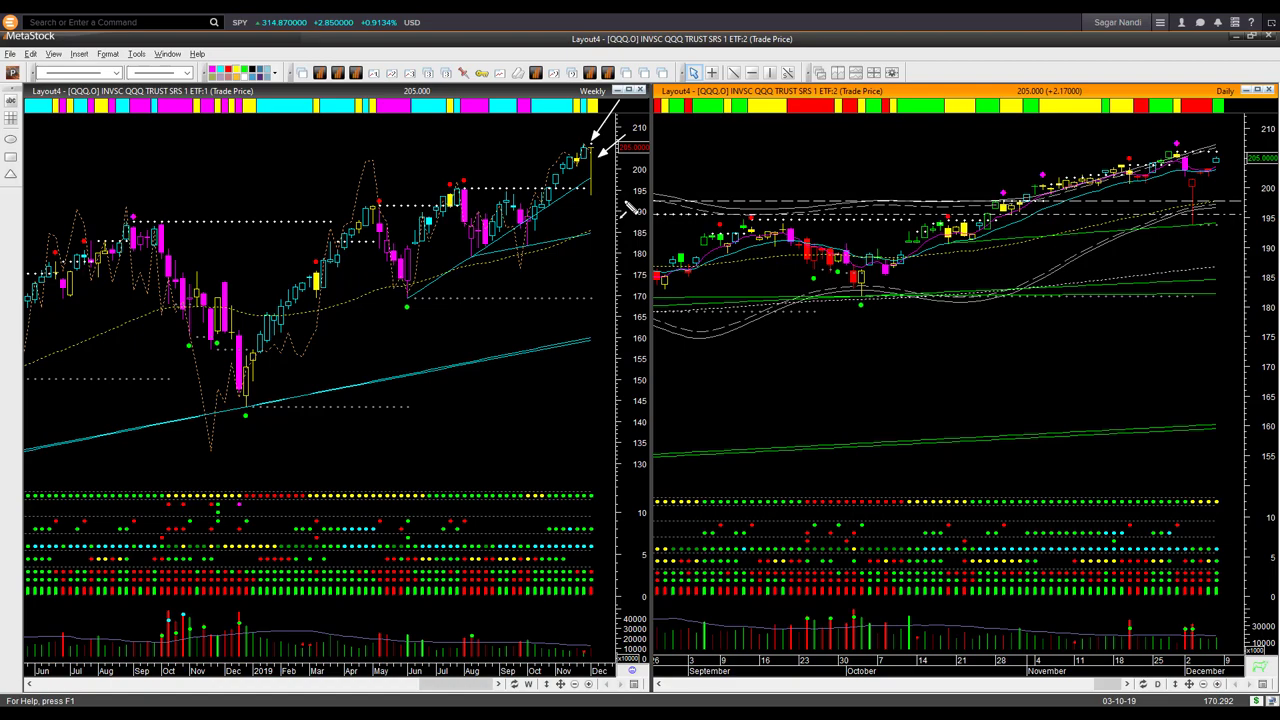
# Mark QQQ's latest weekly candle, the horizontal dotted level below it and the advance above that level with arrows.
pyautogui.moveTo(624, 186); pyautogui.dragTo(599, 168)
pyautogui.moveTo(575, 187); pyautogui.dragTo(626, 197)
pyautogui.moveTo(474, 166)
pyautogui.mouseDown()
pyautogui.moveTo(507, 188)
pyautogui.moveTo(556, 188)
pyautogui.moveTo(588, 145)
pyautogui.mouseUp()
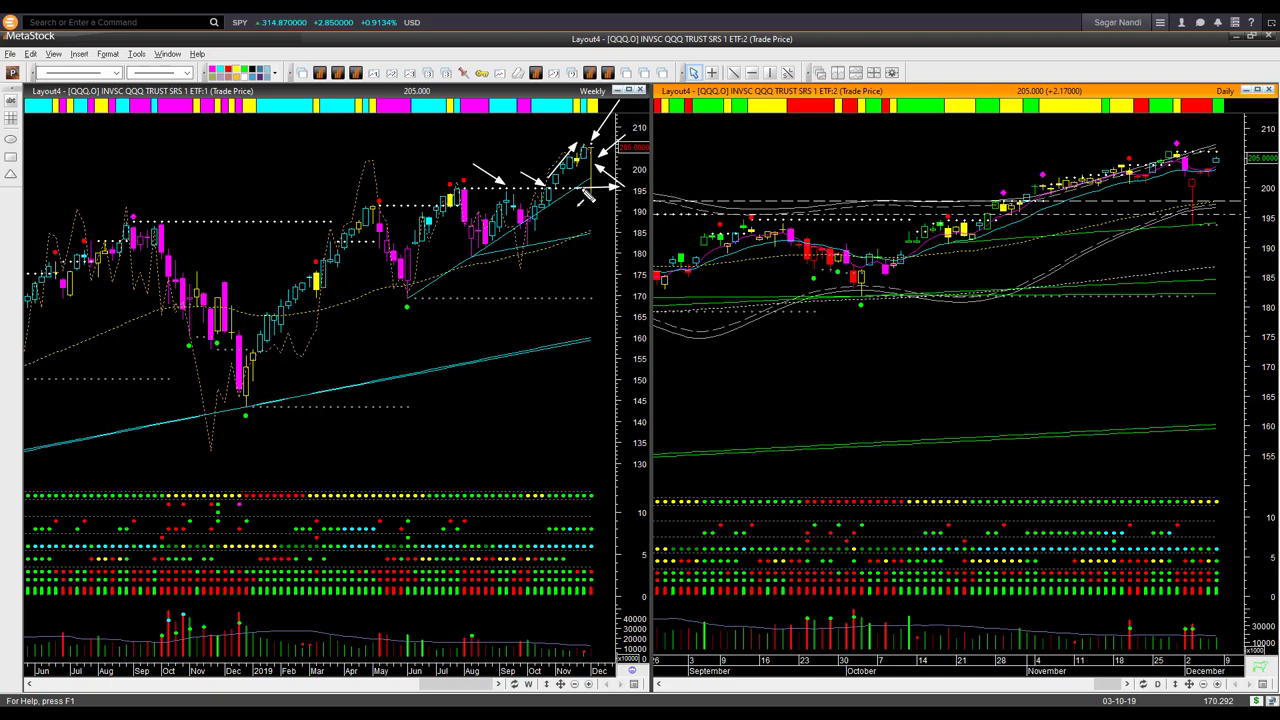
# Mark QQQ's weekly dotted level and the daily chart's late-November high, rising support, early-December drop and rebound with arrows, and clear the arrows.
pyautogui.moveTo(584, 192); pyautogui.dragTo(616, 190)
pyautogui.moveTo(1128, 116); pyautogui.dragTo(1182, 150)
pyautogui.moveTo(976, 241); pyautogui.dragTo(1191, 175)
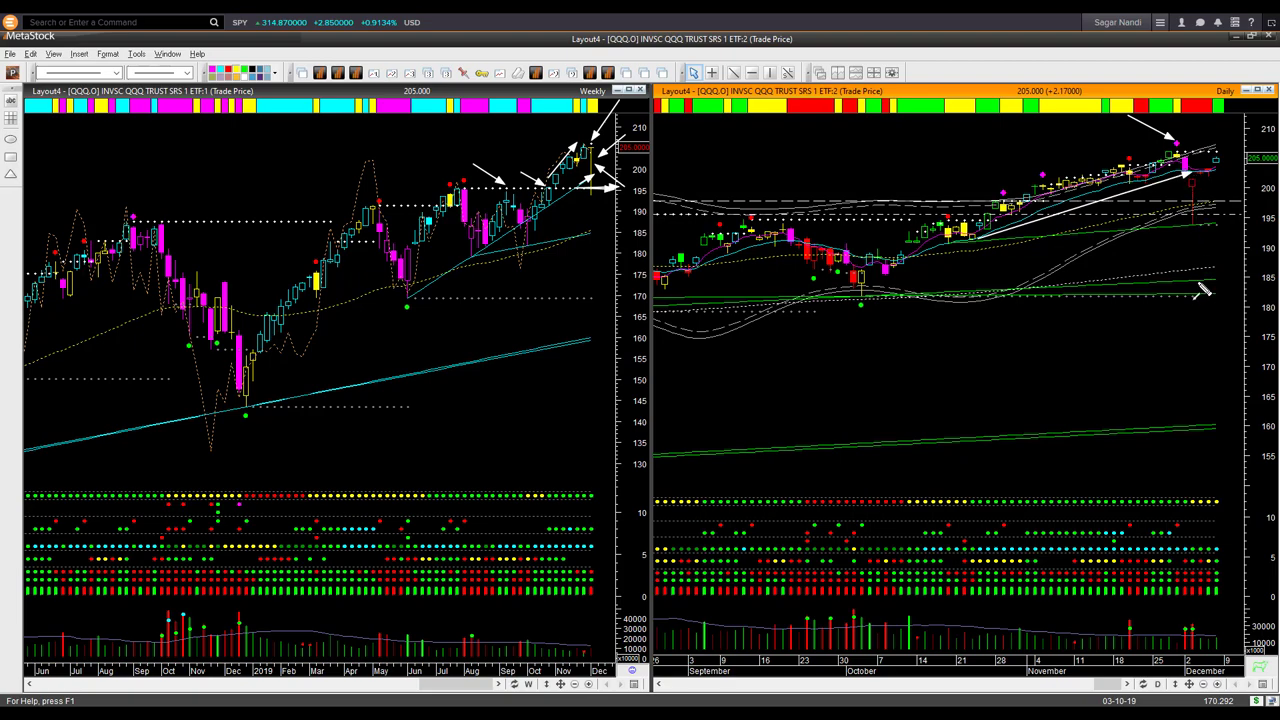
pyautogui.moveTo(1180, 195); pyautogui.dragTo(1190, 234)
pyautogui.moveTo(1246, 258); pyautogui.dragTo(1195, 220)
pyautogui.moveTo(1194, 201); pyautogui.dragTo(1250, 207)
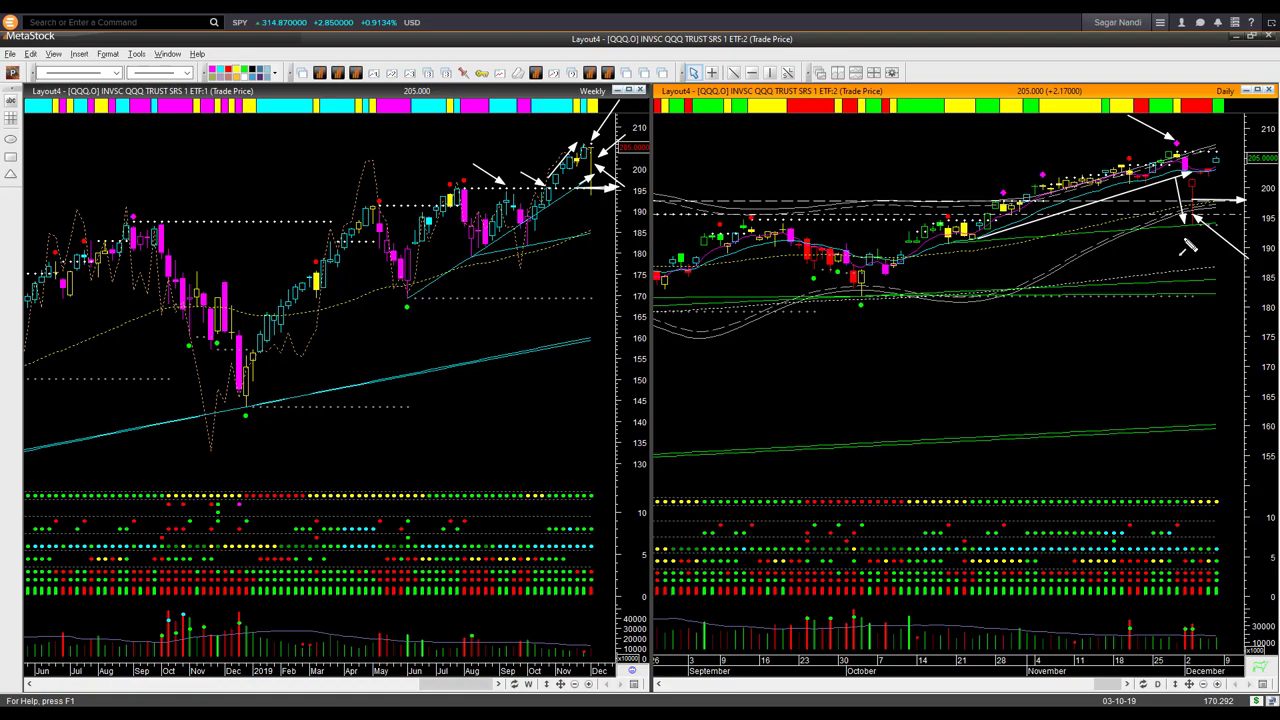
pyautogui.moveTo(1256, 234)
pyautogui.mouseDown()
pyautogui.moveTo(1210, 216)
pyautogui.moveTo(1214, 182)
pyautogui.moveTo(1238, 160)
pyautogui.mouseUp()
pyautogui.press('Escape')
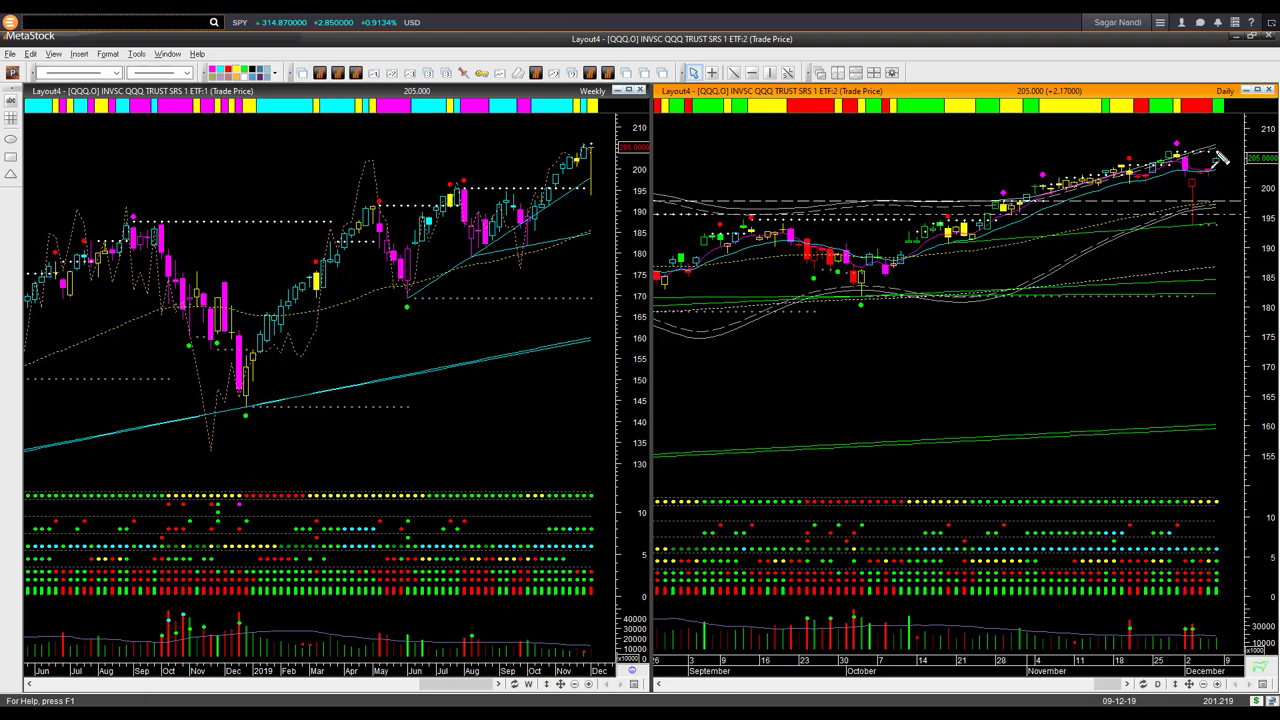
# On QQQ's daily chart, mark the dotted resistance, the late-November high and a possible pullback from resistance with arrows.
pyautogui.moveTo(1214, 154); pyautogui.dragTo(1240, 151)
pyautogui.moveTo(1165, 138); pyautogui.dragTo(1172, 140)
pyautogui.moveTo(1218, 150); pyautogui.dragTo(1240, 147)
pyautogui.moveTo(1226, 152); pyautogui.dragTo(1250, 192)
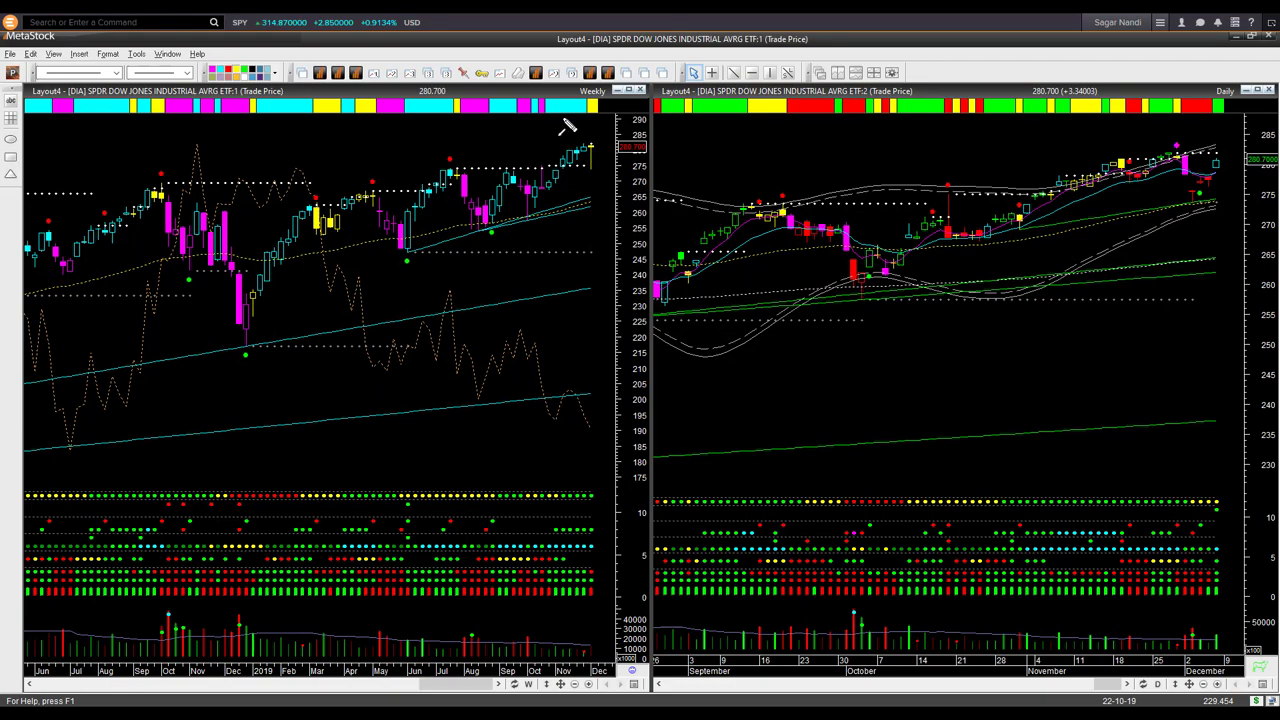
# On the DIA charts, mark the latest weekly candle and the daily chart's late-November high and rising trend with arrows.
pyautogui.moveTo(606, 112); pyautogui.dragTo(597, 152)
pyautogui.moveTo(618, 185); pyautogui.dragTo(597, 166)
pyautogui.moveTo(1122, 114); pyautogui.dragTo(1176, 146)
pyautogui.moveTo(978, 247)
pyautogui.mouseDown()
pyautogui.moveTo(1162, 194)
pyautogui.moveTo(1188, 173)
pyautogui.mouseUp()
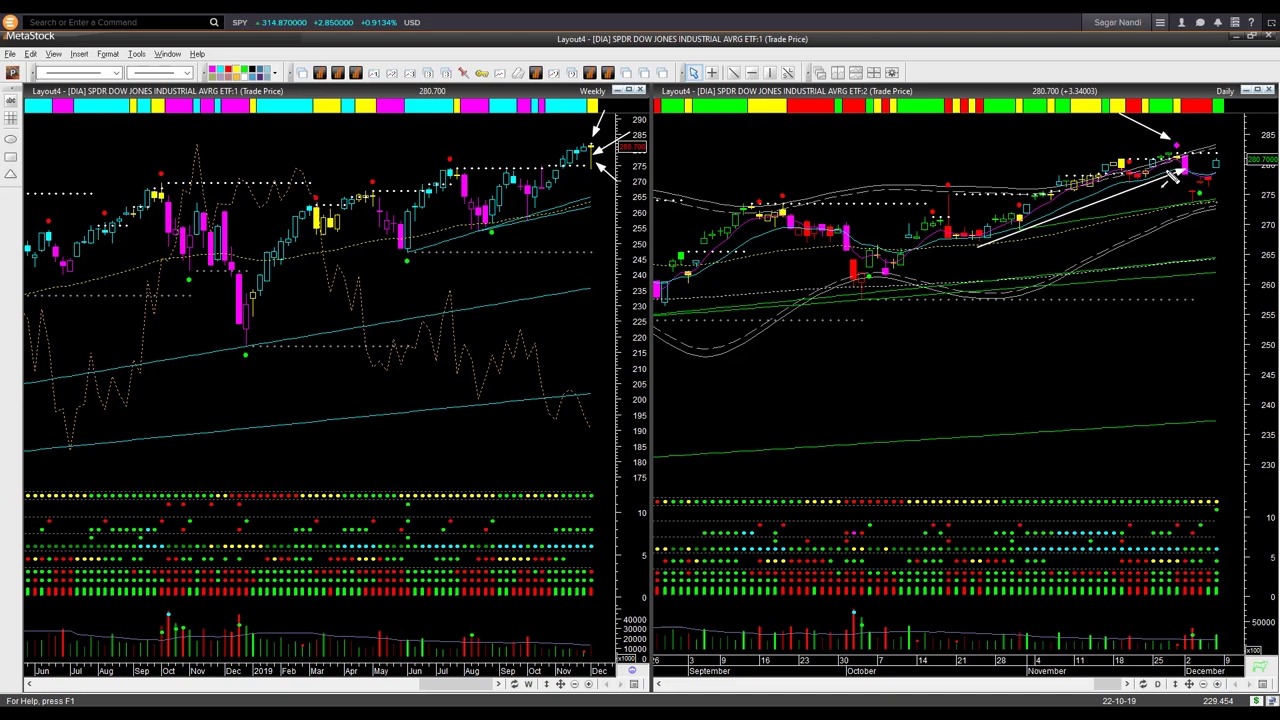
# Mark DIA's early-December daily drop and rebound, plus the dotted resistance and a possible breakout above it, with arrows.
pyautogui.moveTo(1168, 176); pyautogui.dragTo(1178, 207)
pyautogui.moveTo(1208, 203)
pyautogui.mouseDown()
pyautogui.moveTo(1225, 172)
pyautogui.moveTo(1208, 150)
pyautogui.moveTo(1238, 152)
pyautogui.moveTo(1187, 139)
pyautogui.mouseUp()
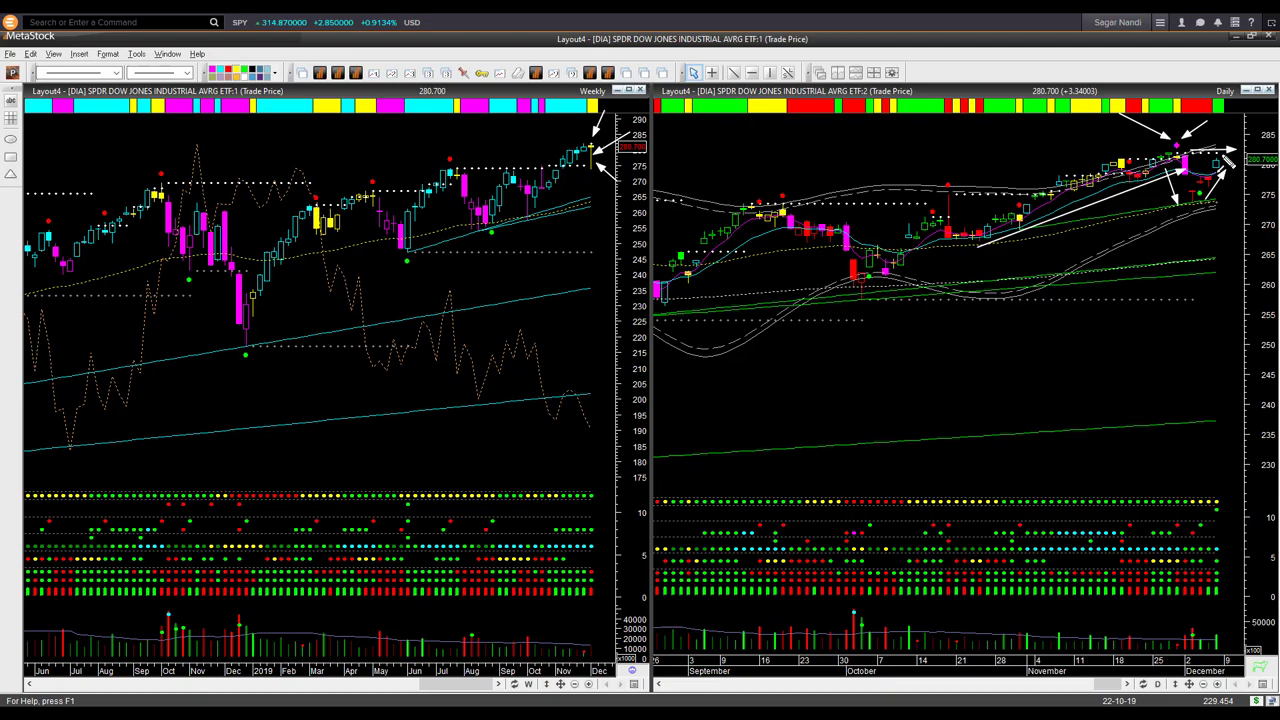
pyautogui.moveTo(1224, 162); pyautogui.dragTo(1236, 128)
pyautogui.moveTo(1218, 153); pyautogui.dragTo(1240, 148)
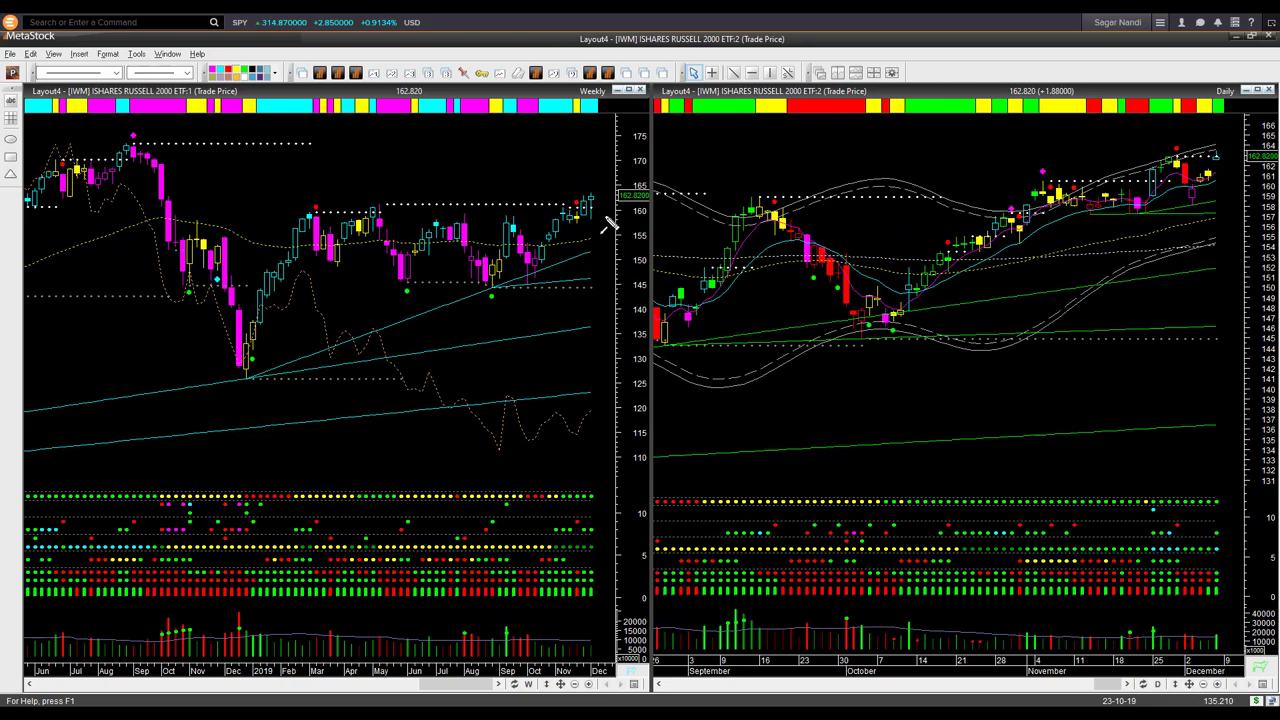
# On the IWM charts, mark the latest weekly candle and the daily drop, rebound, dotted resistance and possible moves from it with arrows.
pyautogui.moveTo(604, 149); pyautogui.dragTo(599, 200)
pyautogui.moveTo(1172, 178)
pyautogui.mouseDown()
pyautogui.moveTo(1186, 203)
pyautogui.moveTo(1238, 168)
pyautogui.mouseUp()
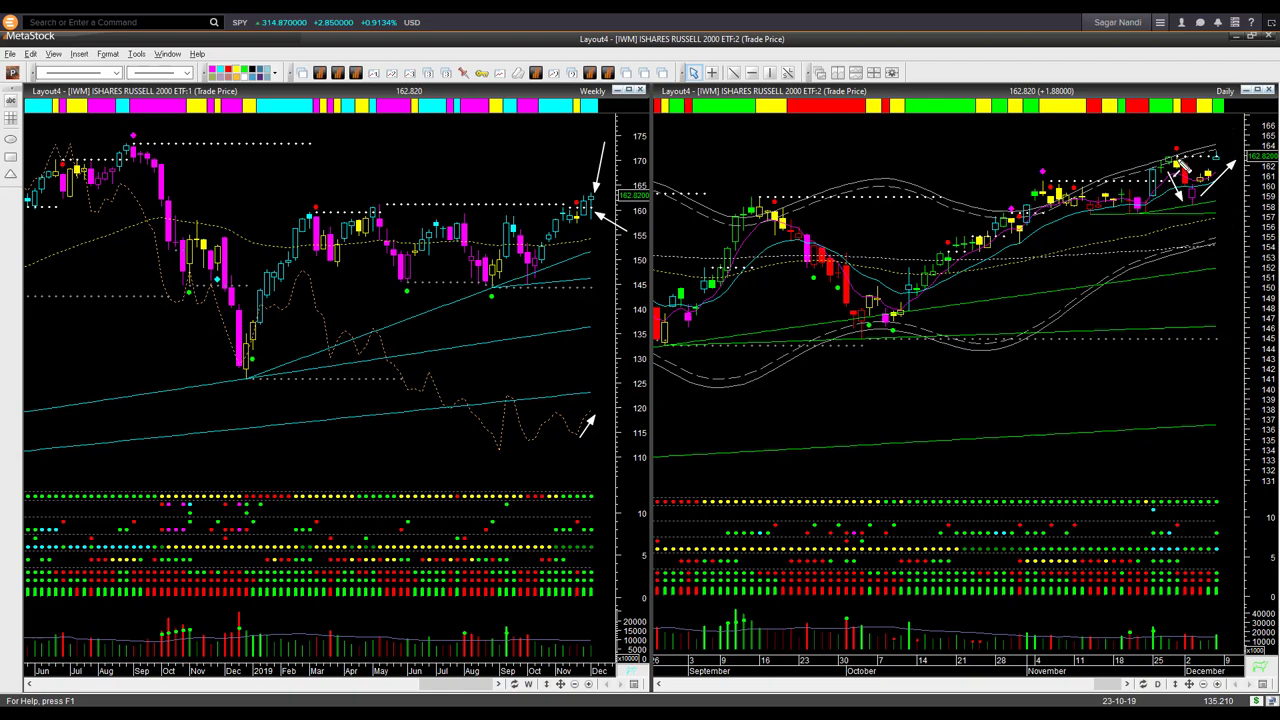
pyautogui.moveTo(1176, 155); pyautogui.dragTo(1228, 160)
pyautogui.moveTo(1256, 117); pyautogui.dragTo(1228, 155)
pyautogui.moveTo(1233, 151); pyautogui.dragTo(1257, 190)
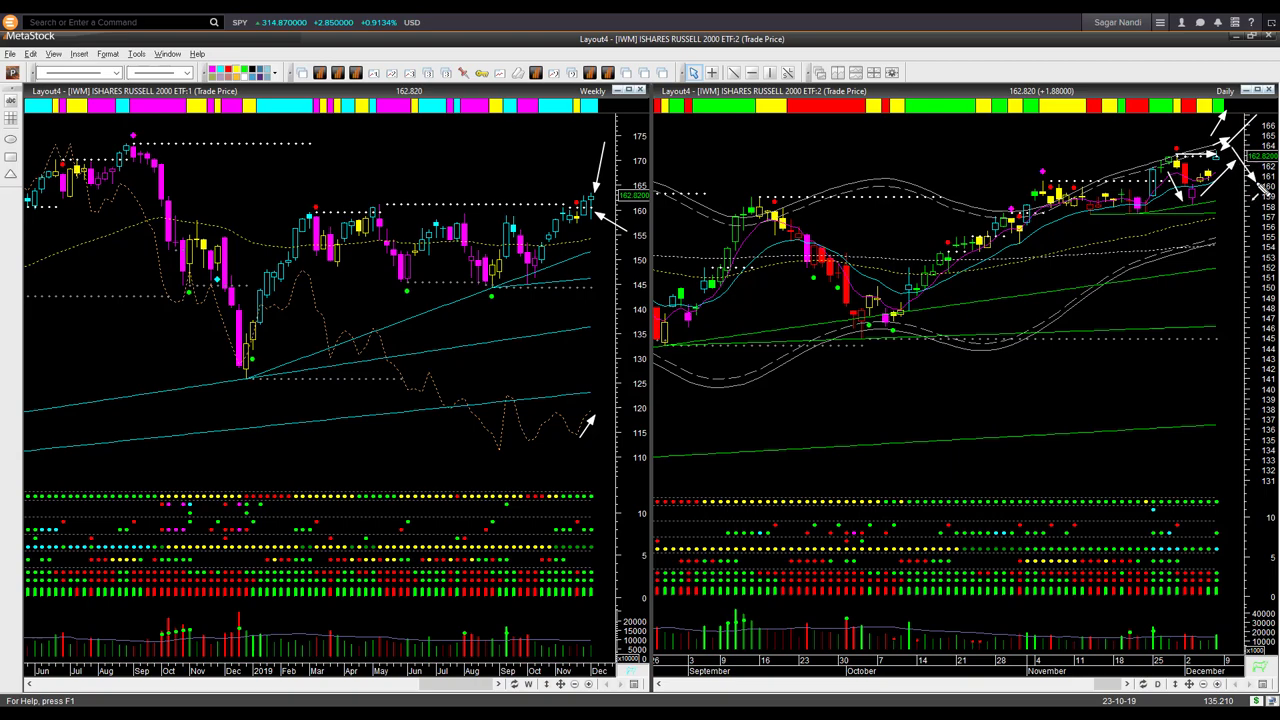
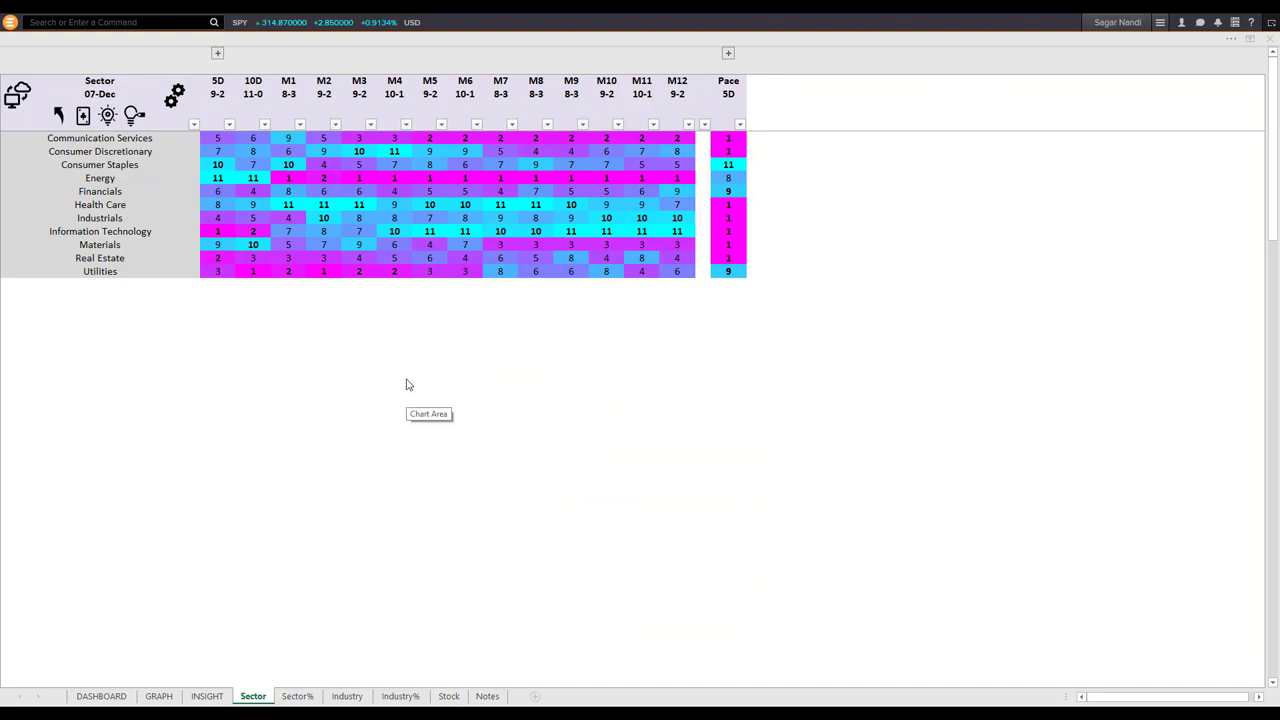
# In the Sector ranking sheet, highlight the M1 to M12 headers, the 5D and 10D headers, the rank grid and the 5D Pace column.
pyautogui.press('Escape')
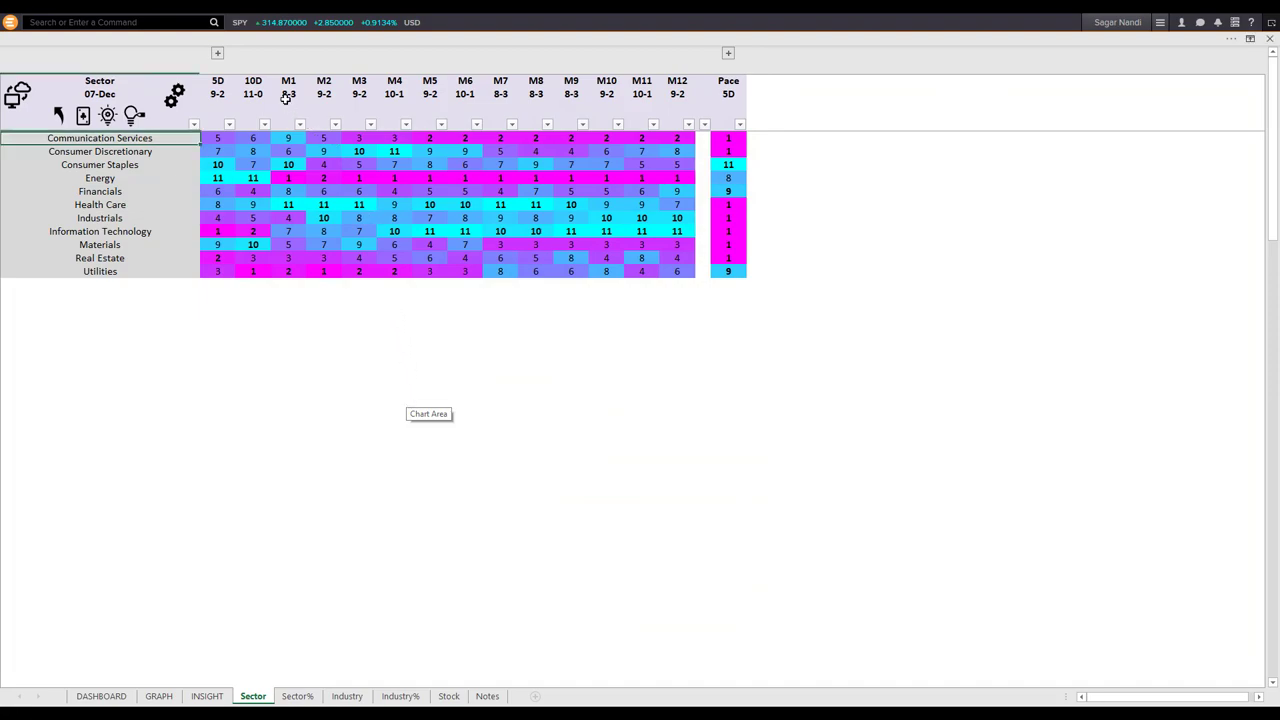
pyautogui.moveTo(288, 97); pyautogui.dragTo(682, 98)
pyautogui.moveTo(258, 100); pyautogui.dragTo(221, 102)
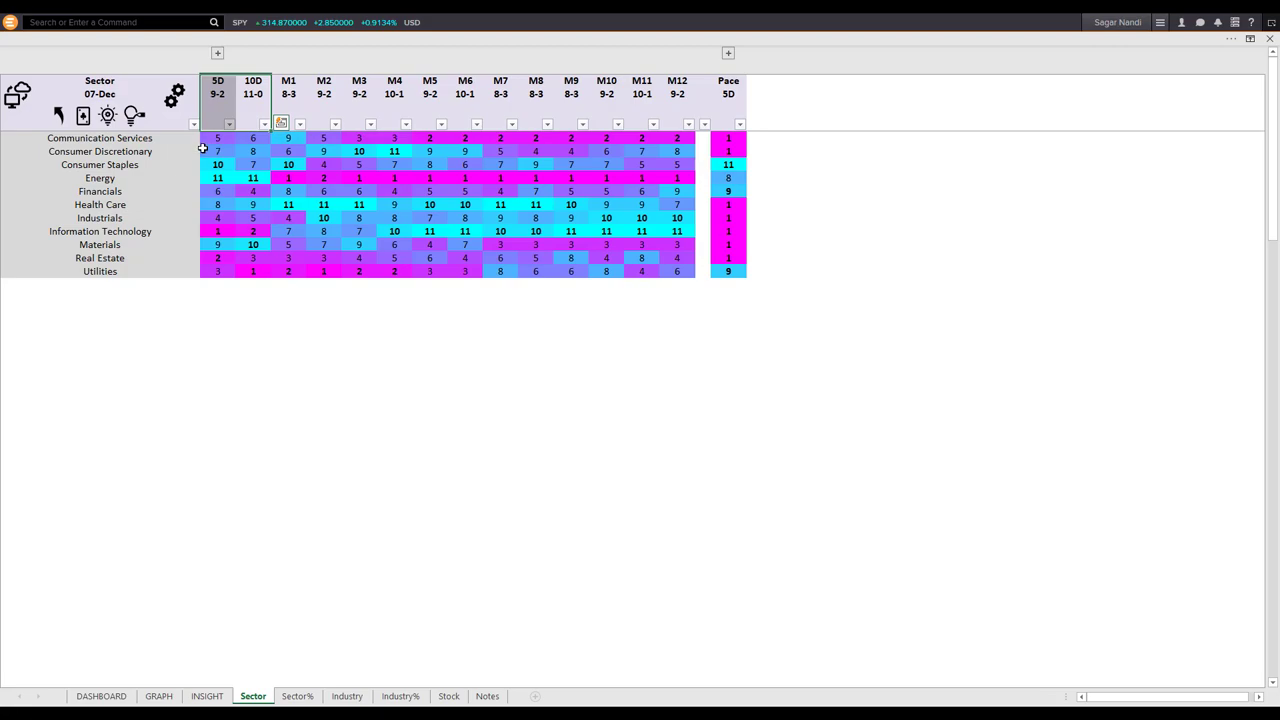
pyautogui.moveTo(204, 140); pyautogui.dragTo(675, 270)
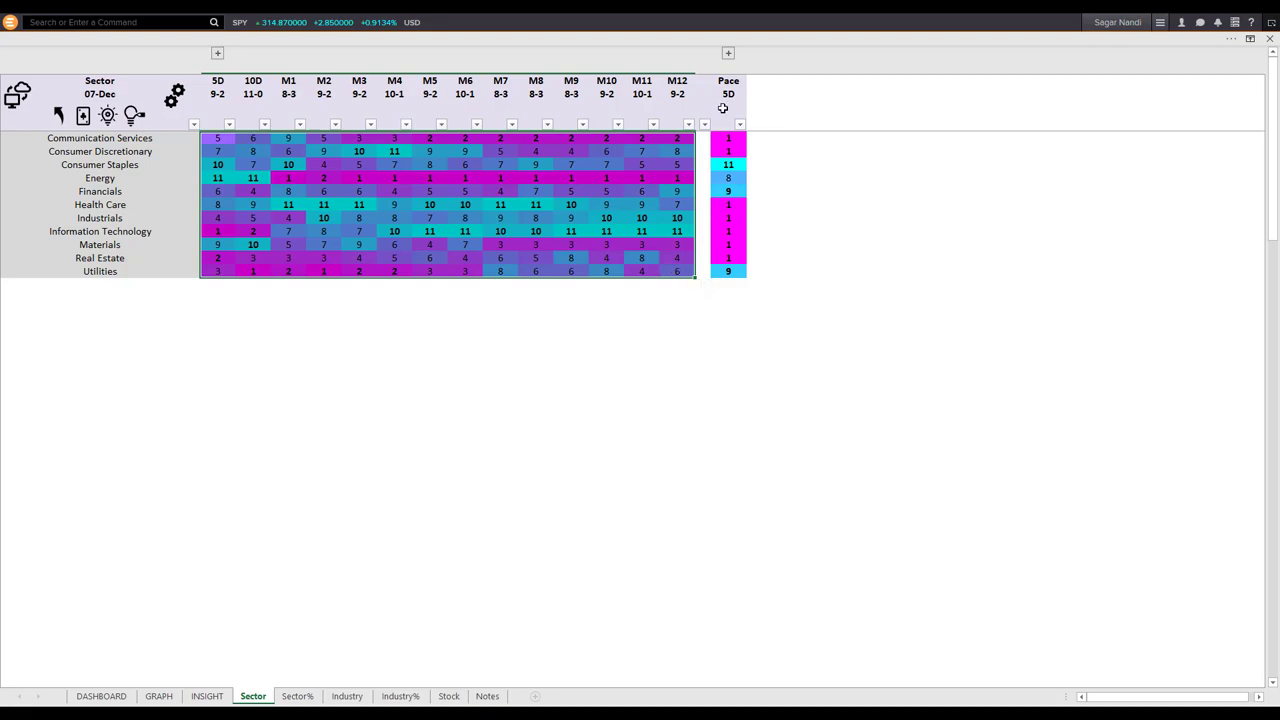
pyautogui.moveTo(729, 93); pyautogui.dragTo(724, 272)
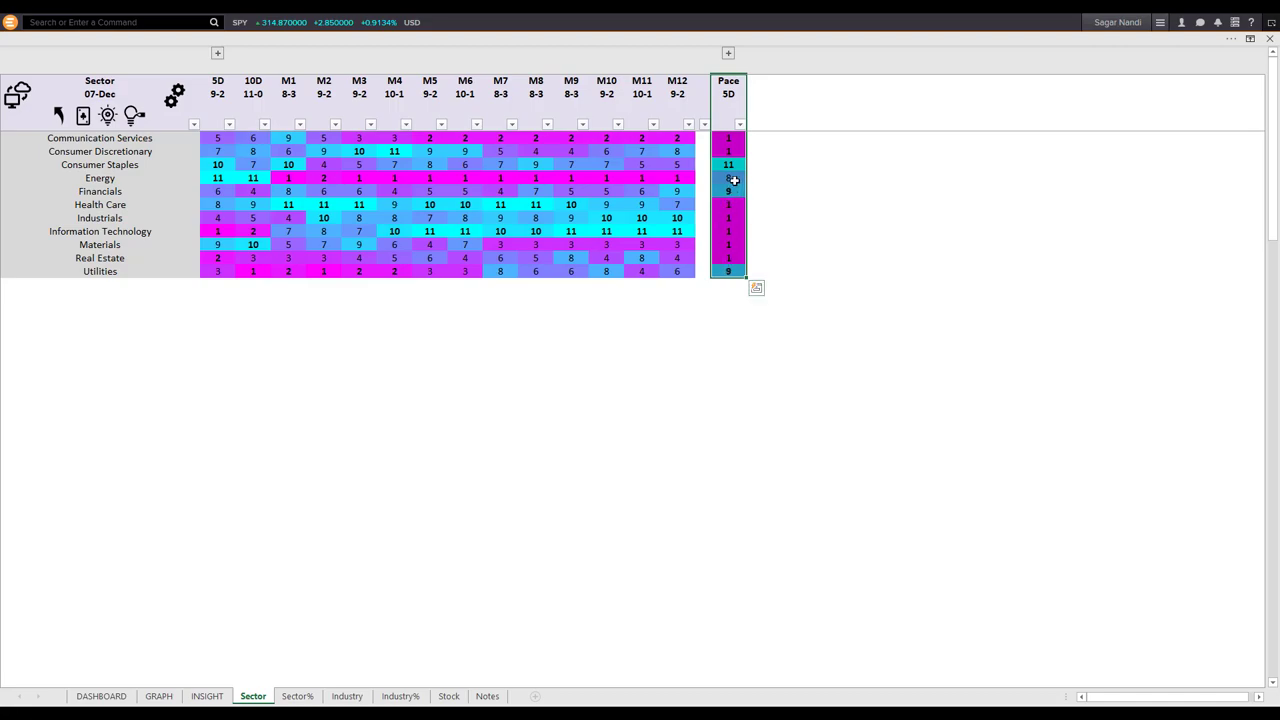
# Sort the sectors ascending by 5D rank and highlight the bottom two and top two sector rows in turn.
pyautogui.click(218, 93)
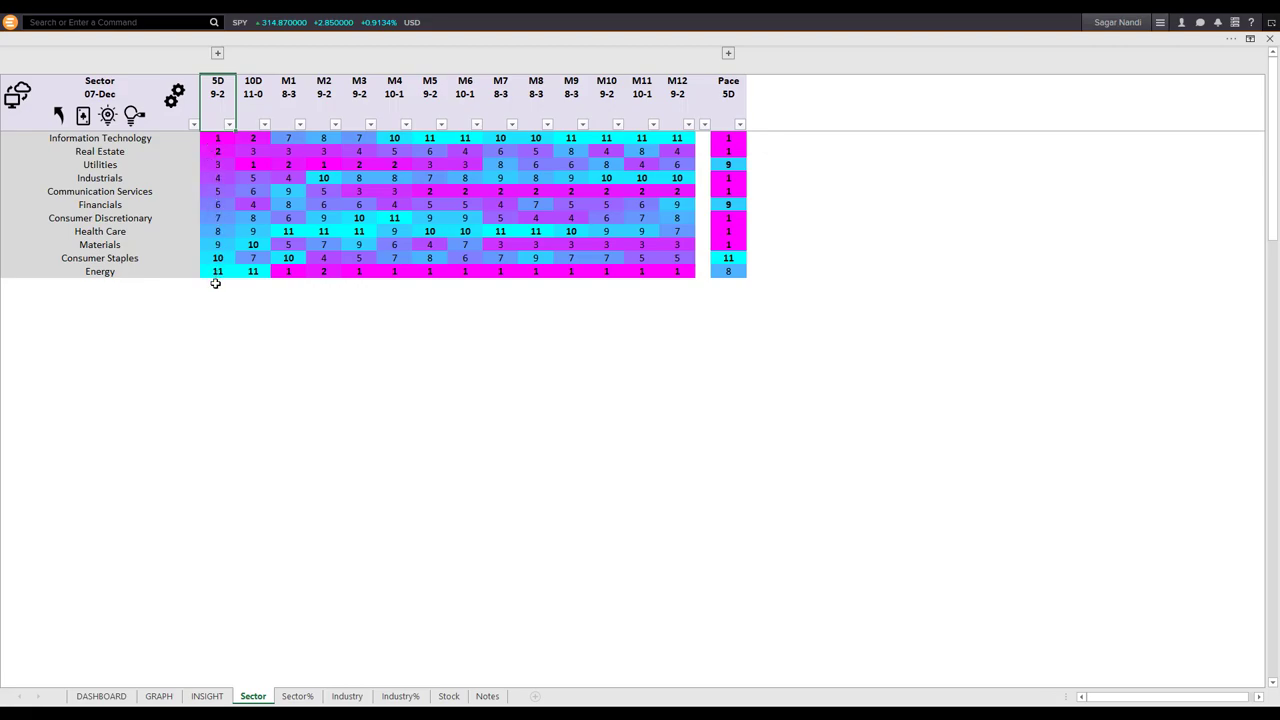
pyautogui.moveTo(215, 275); pyautogui.dragTo(214, 263)
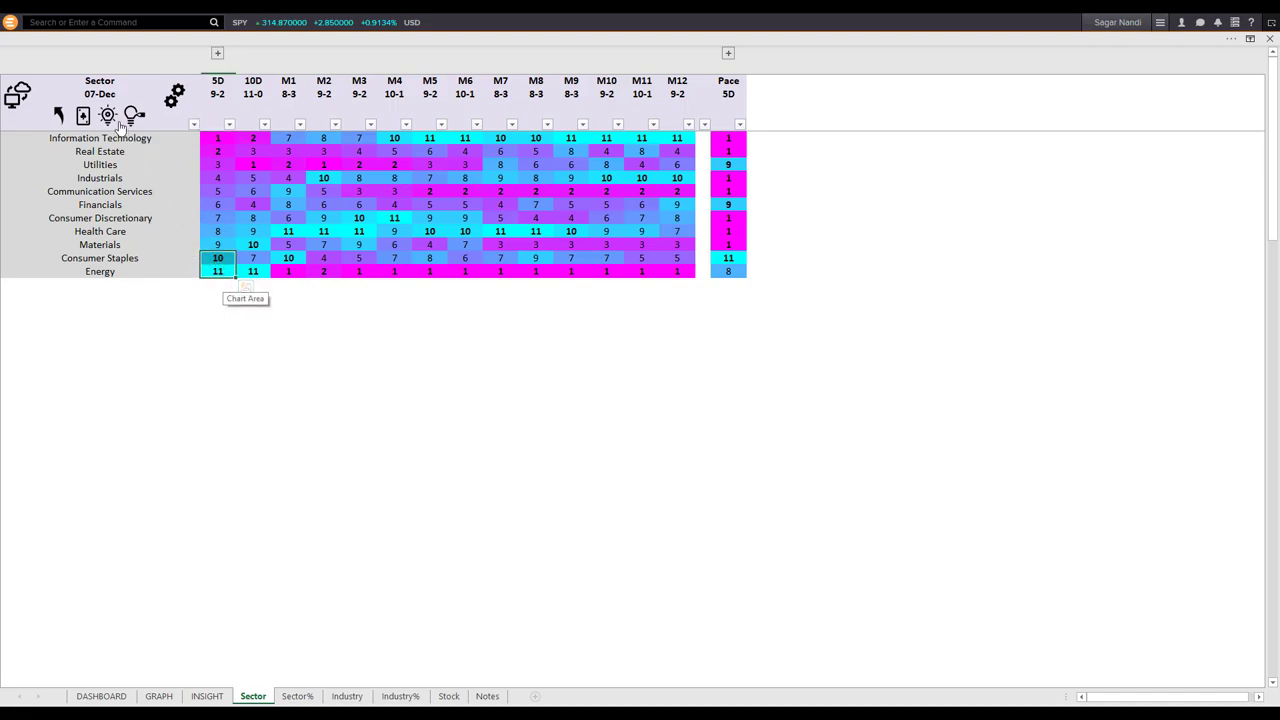
pyautogui.hotkey('shift', 'space')
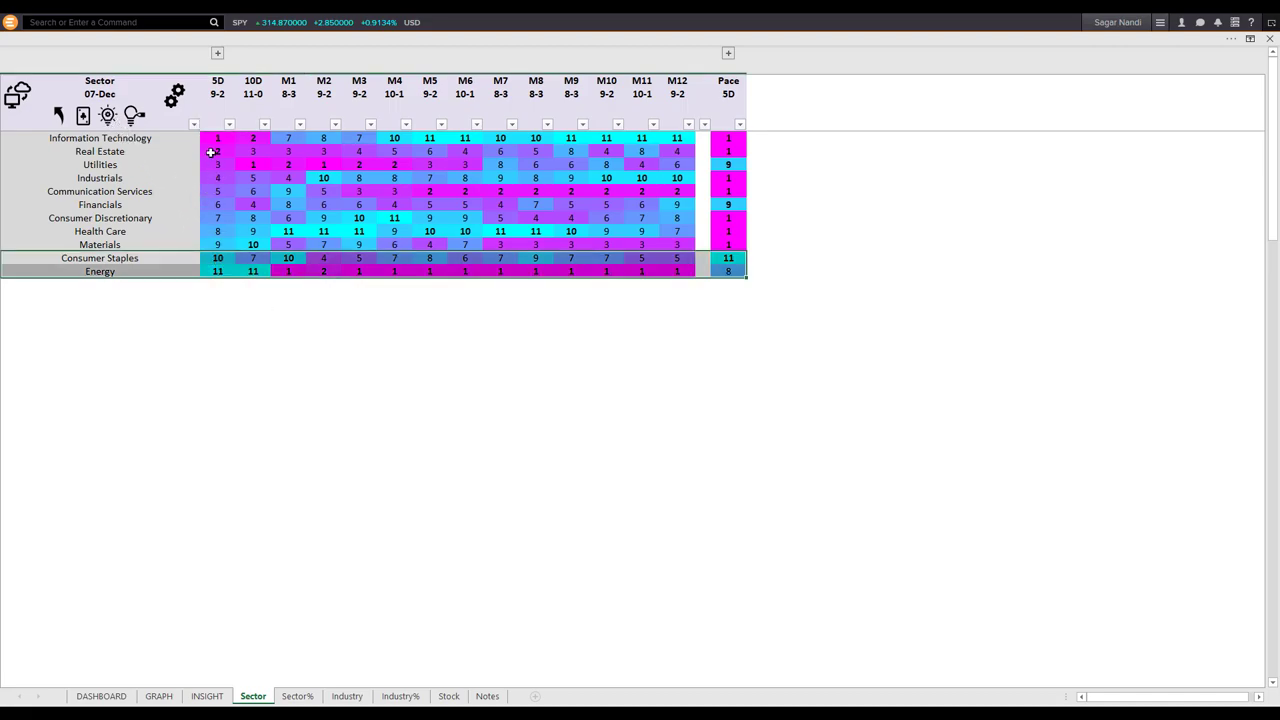
pyautogui.moveTo(210, 137); pyautogui.dragTo(212, 148)
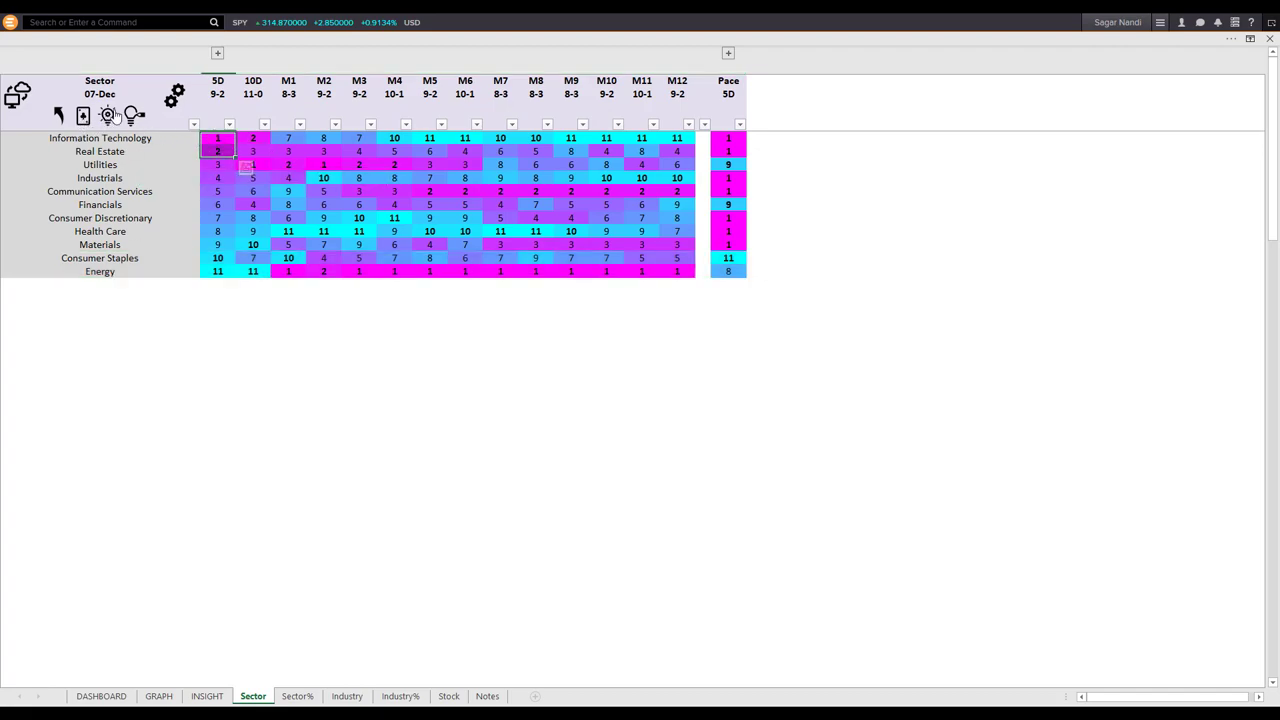
pyautogui.hotkey('shift', 'space')
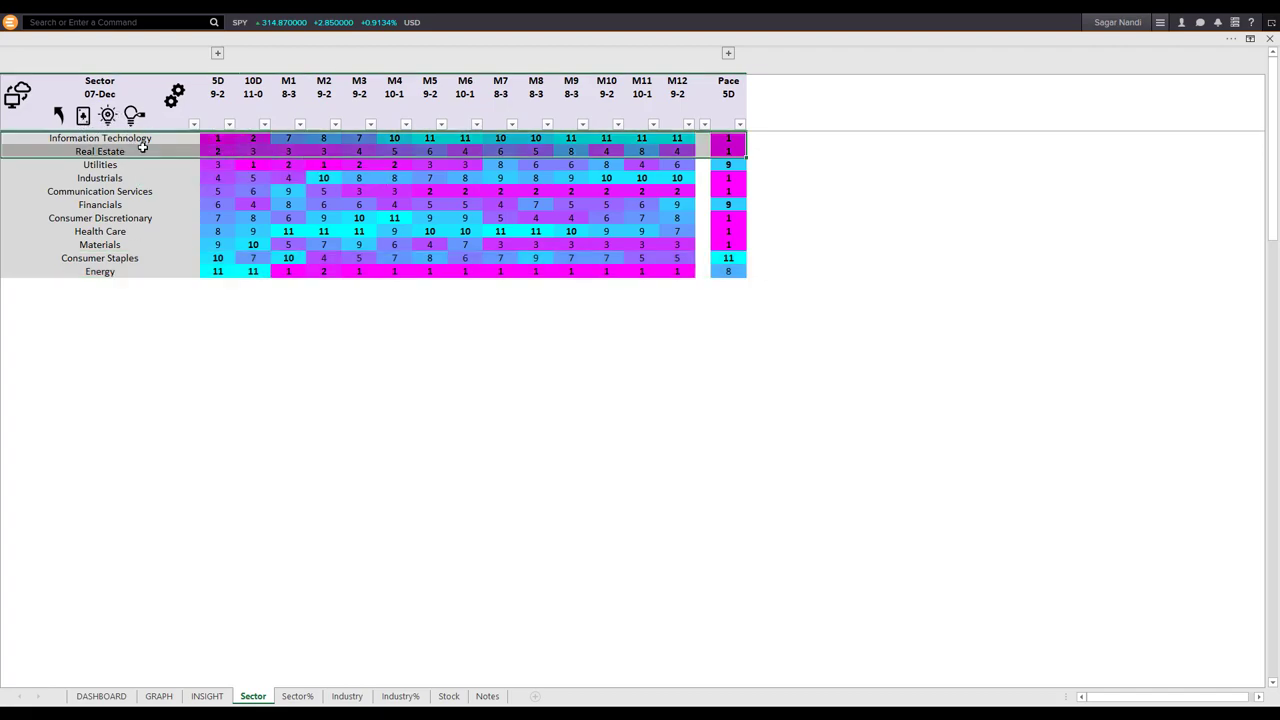
pyautogui.click(292, 336)
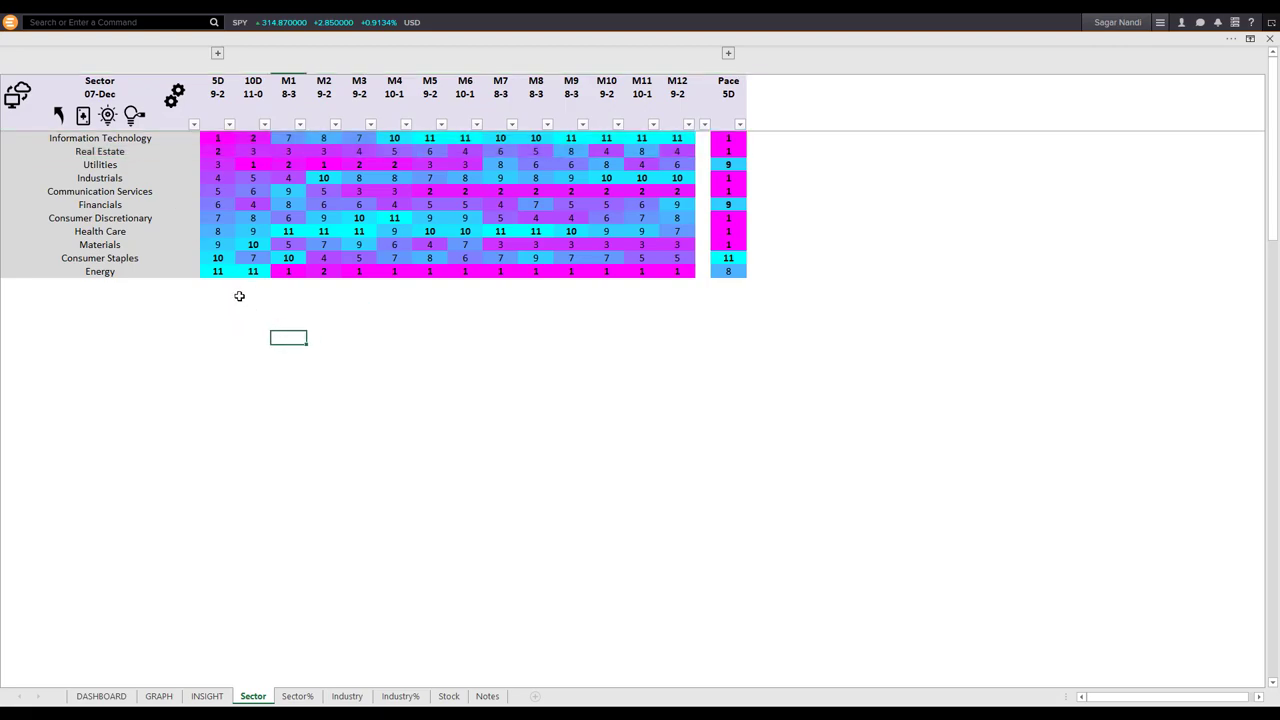
# Highlight the full Information Technology and Energy rows together for comparison.
pyautogui.click(155, 140)
pyautogui.keyDown('ctrl'); pyautogui.click(166, 270); pyautogui.keyUp('ctrl')
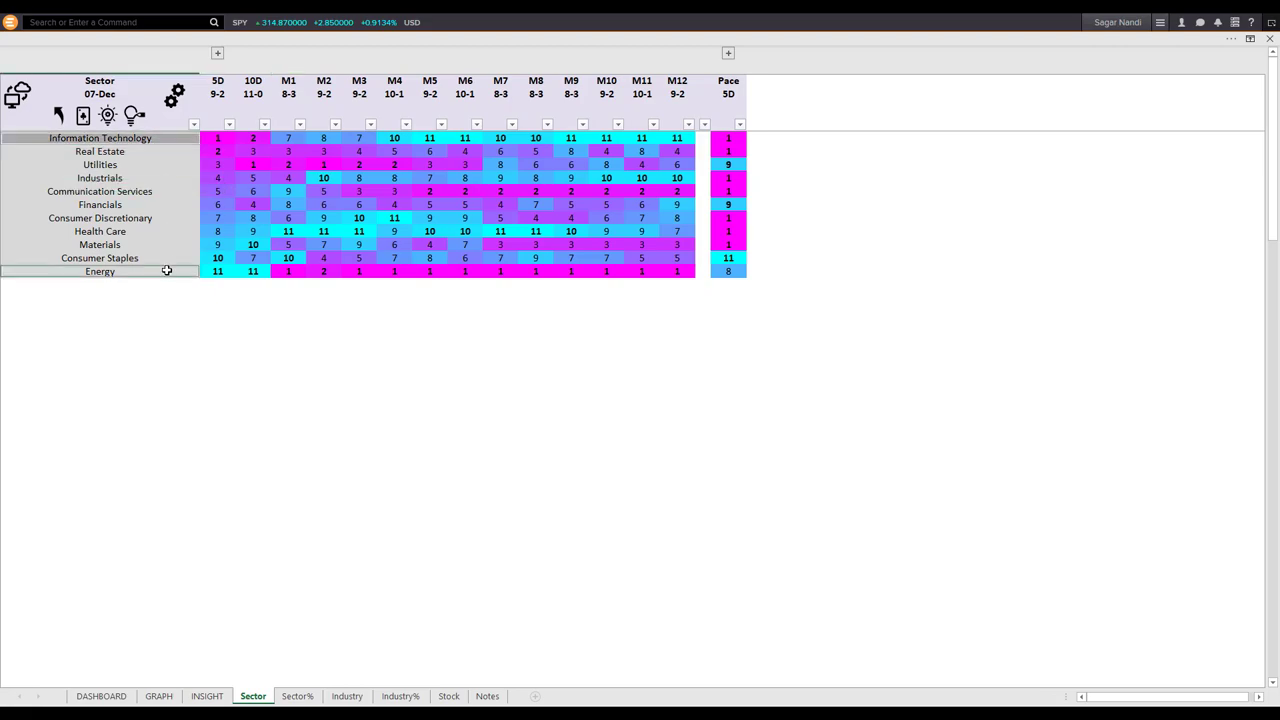
pyautogui.hotkey('shift', 'space')
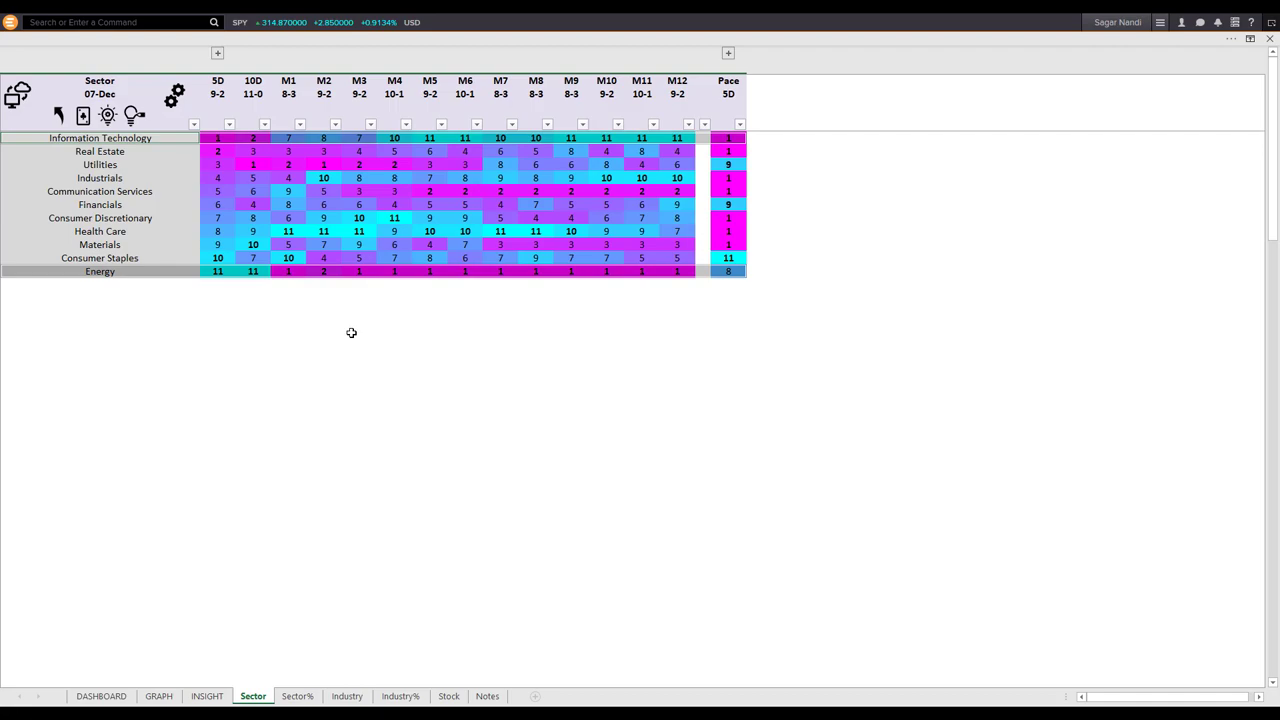
# Mark the older monthly ranks and the current 5D rank of Information Technology and Energy with arrows.
pyautogui.moveTo(692, 91)
pyautogui.mouseDown()
pyautogui.moveTo(648, 130)
pyautogui.moveTo(576, 124)
pyautogui.mouseUp()
pyautogui.moveTo(504, 101)
pyautogui.mouseDown()
pyautogui.moveTo(471, 124)
pyautogui.moveTo(430, 125)
pyautogui.mouseUp()
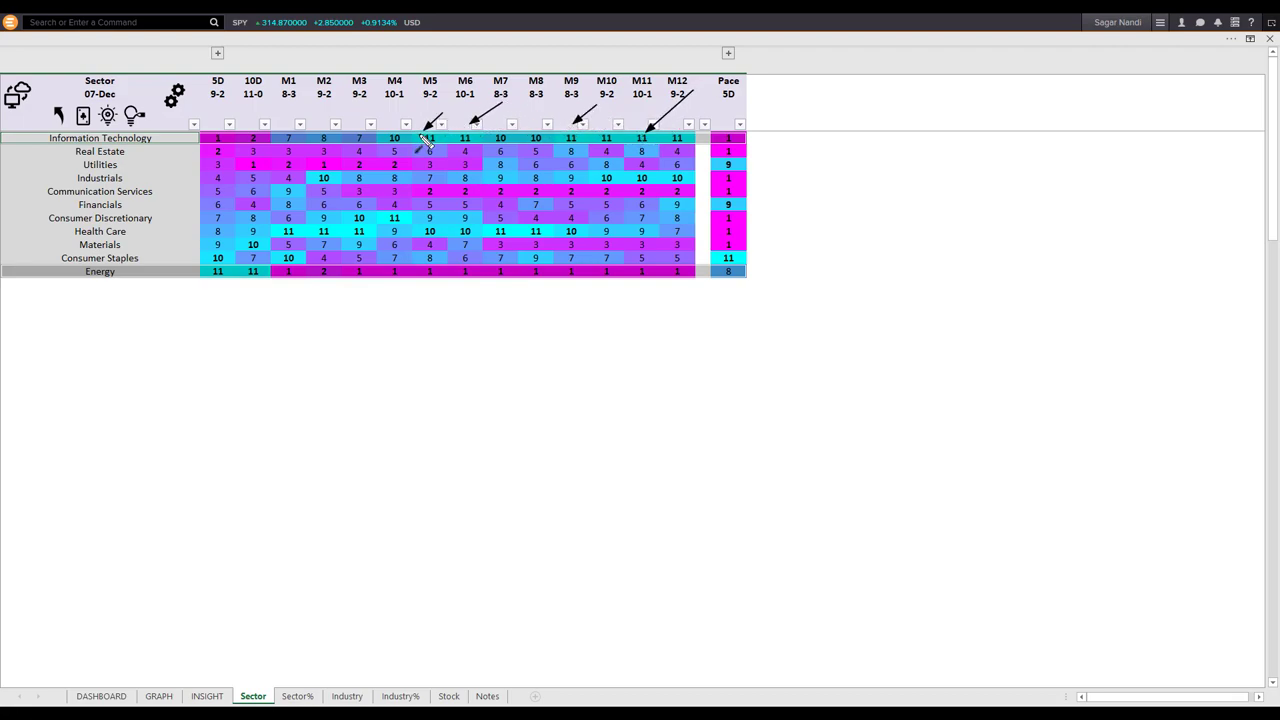
pyautogui.moveTo(183, 110); pyautogui.dragTo(214, 133)
pyautogui.moveTo(597, 308); pyautogui.dragTo(624, 282)
pyautogui.moveTo(484, 314); pyautogui.dragTo(521, 280)
pyautogui.moveTo(371, 308); pyautogui.dragTo(393, 280)
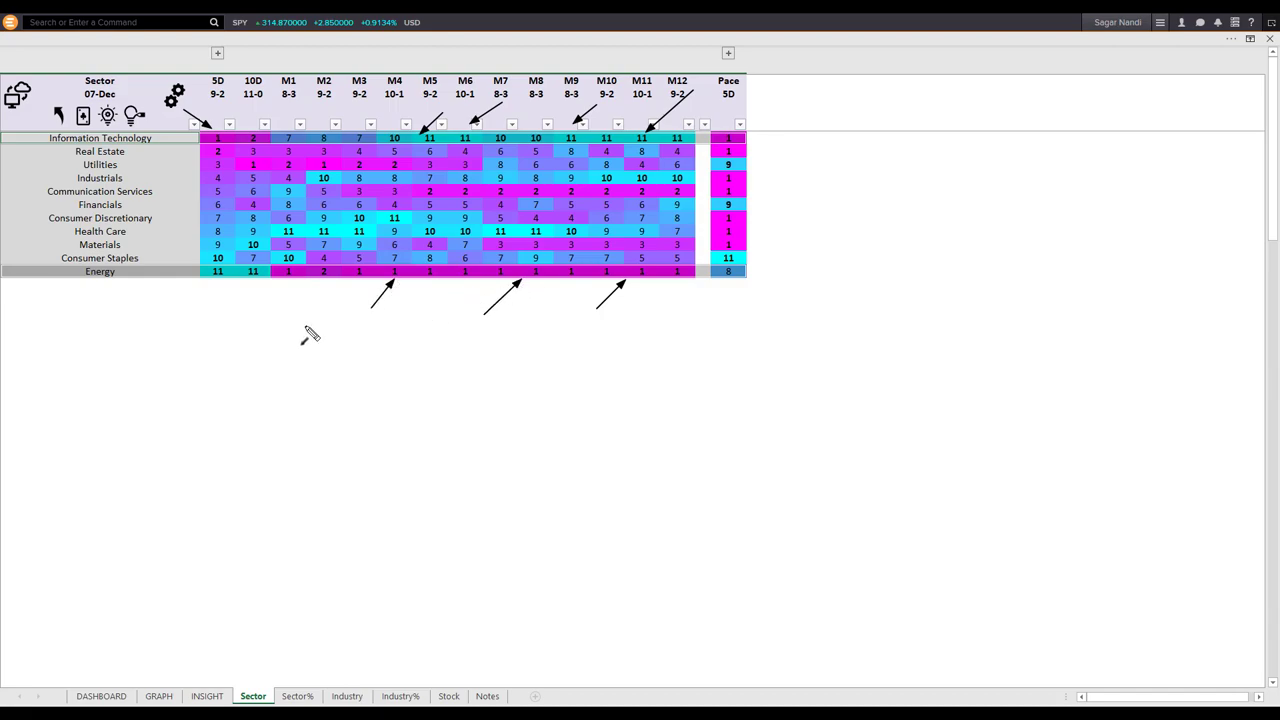
pyautogui.moveTo(279, 329); pyautogui.dragTo(228, 283)
# Draw arrows along the Information Technology and Energy rows from the monthly ranks toward 5D to show their rotation.
pyautogui.moveTo(472, 127); pyautogui.dragTo(224, 134)
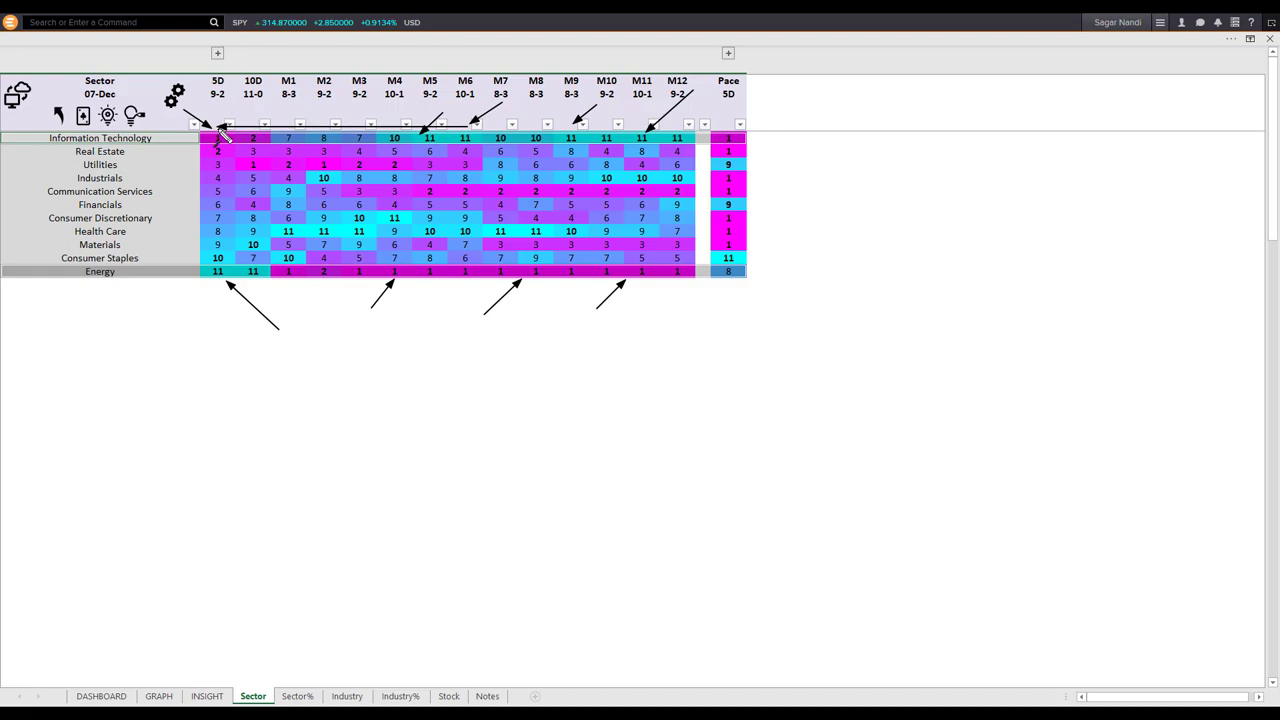
pyautogui.moveTo(224, 134); pyautogui.dragTo(223, 133)
pyautogui.moveTo(165, 114); pyautogui.dragTo(206, 145)
pyautogui.moveTo(370, 282); pyautogui.dragTo(172, 284)
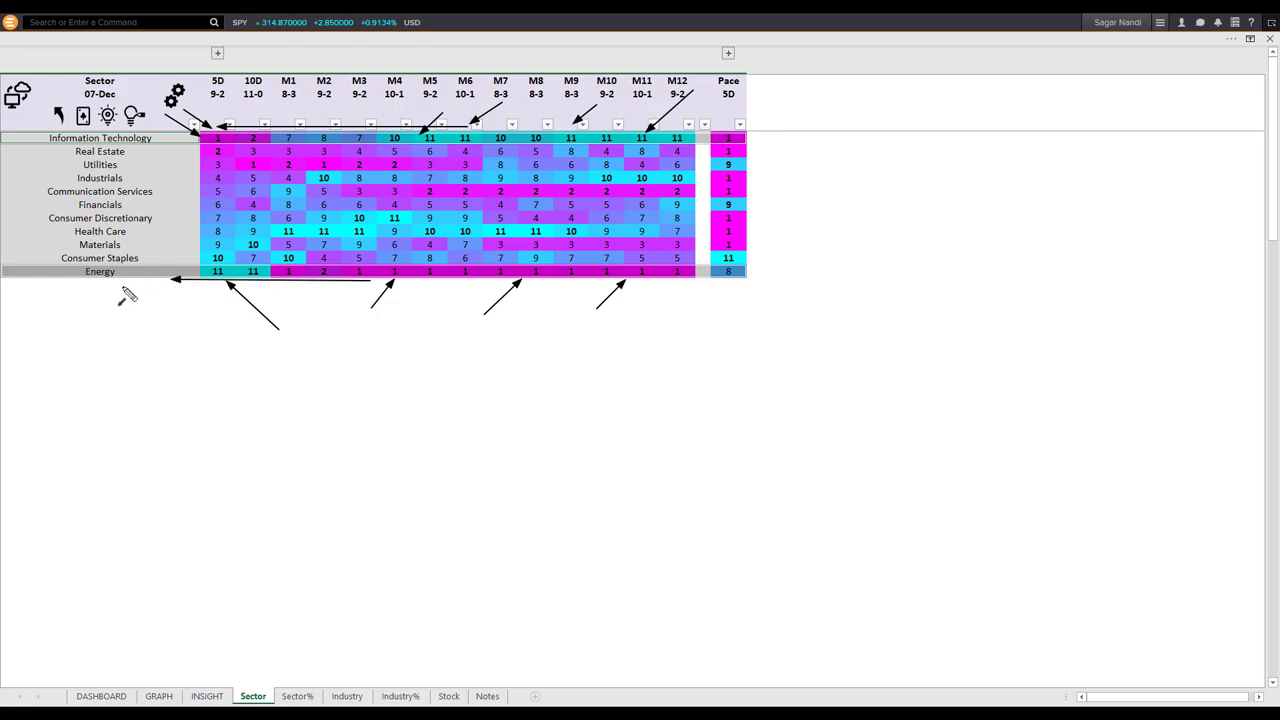
pyautogui.moveTo(96, 296); pyautogui.dragTo(194, 271)
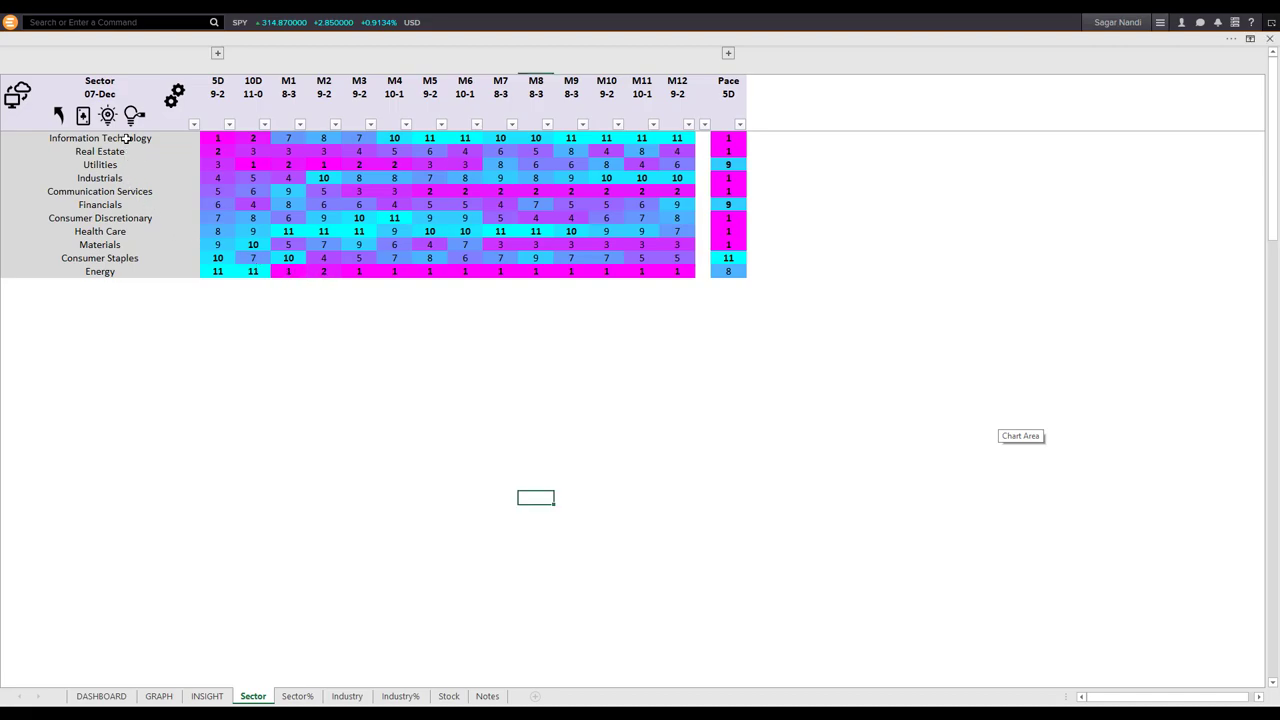
# Open the Information Technology industry breakdown, hide the 0D to 2D rank columns and sort it descending by 5D rank.
pyautogui.click(120, 140)
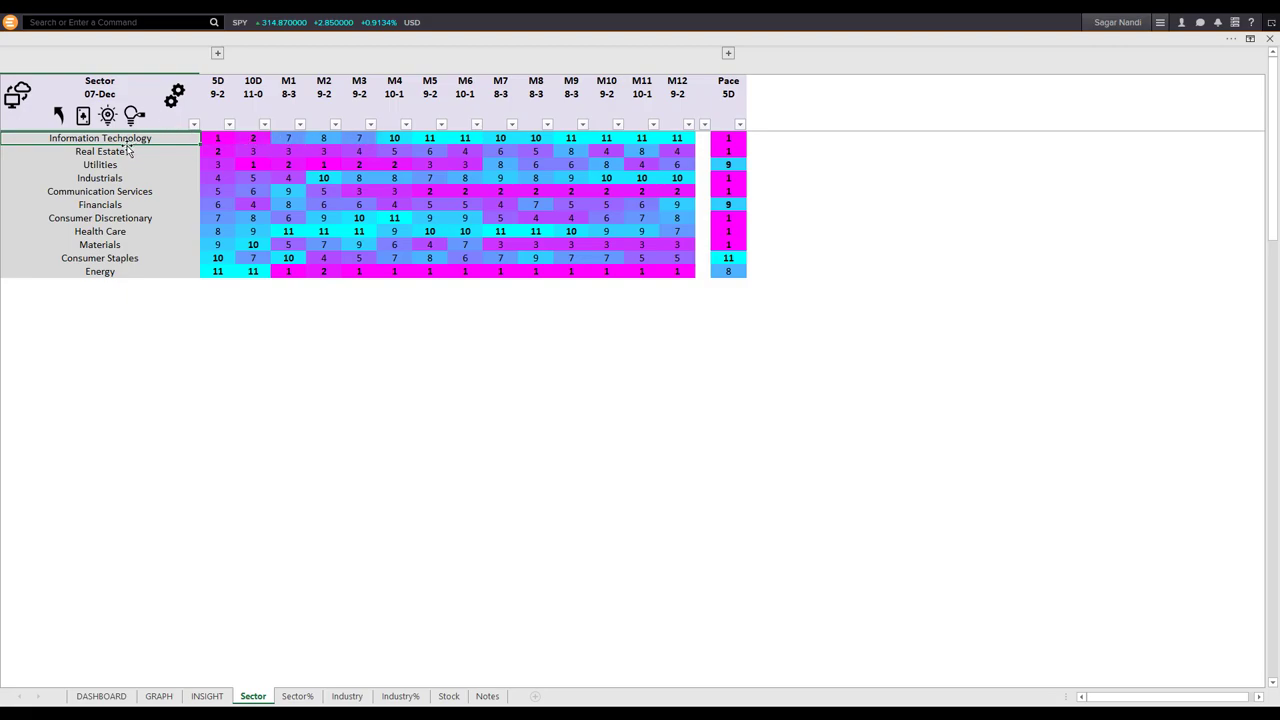
pyautogui.click(175, 100)
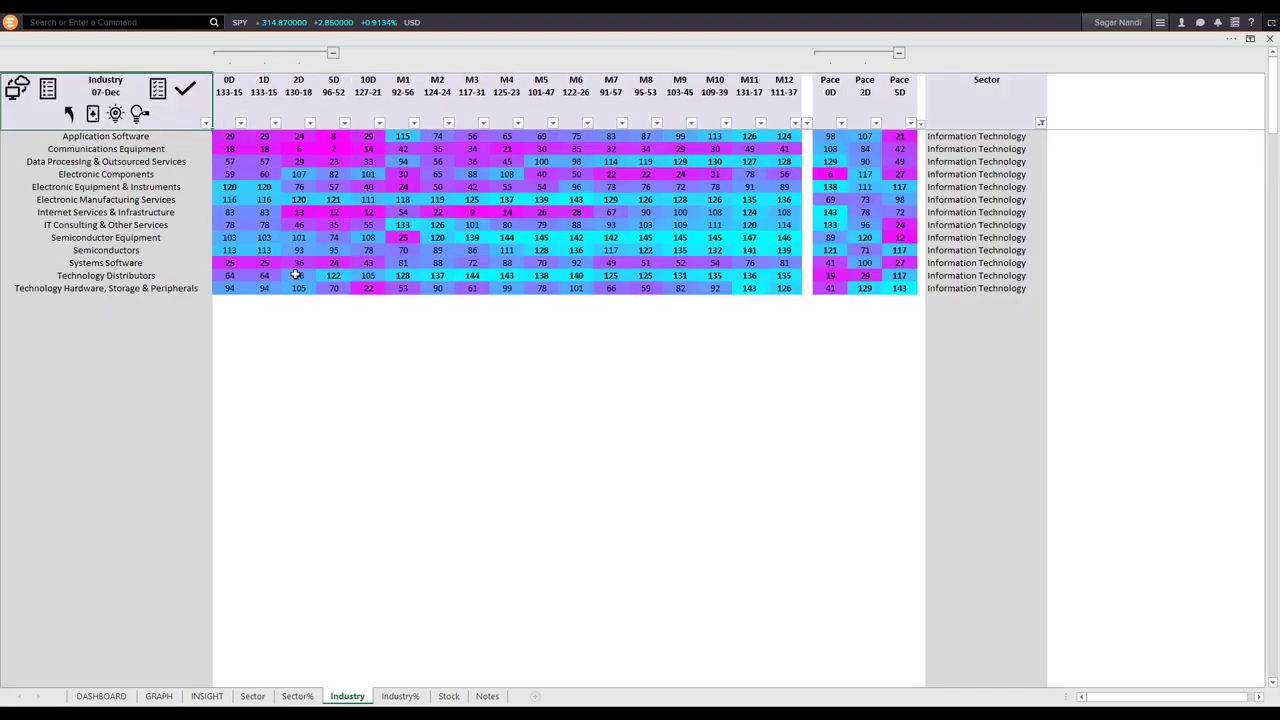
pyautogui.click(333, 52)
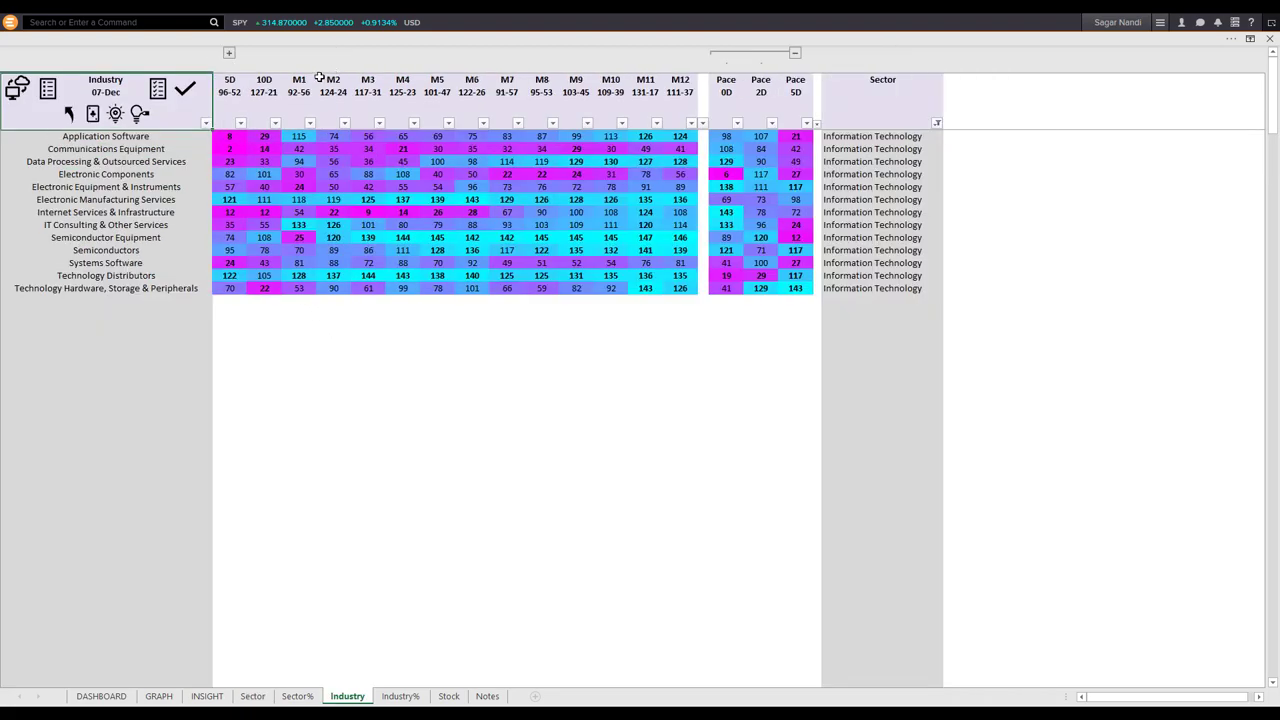
pyautogui.click(229, 90)
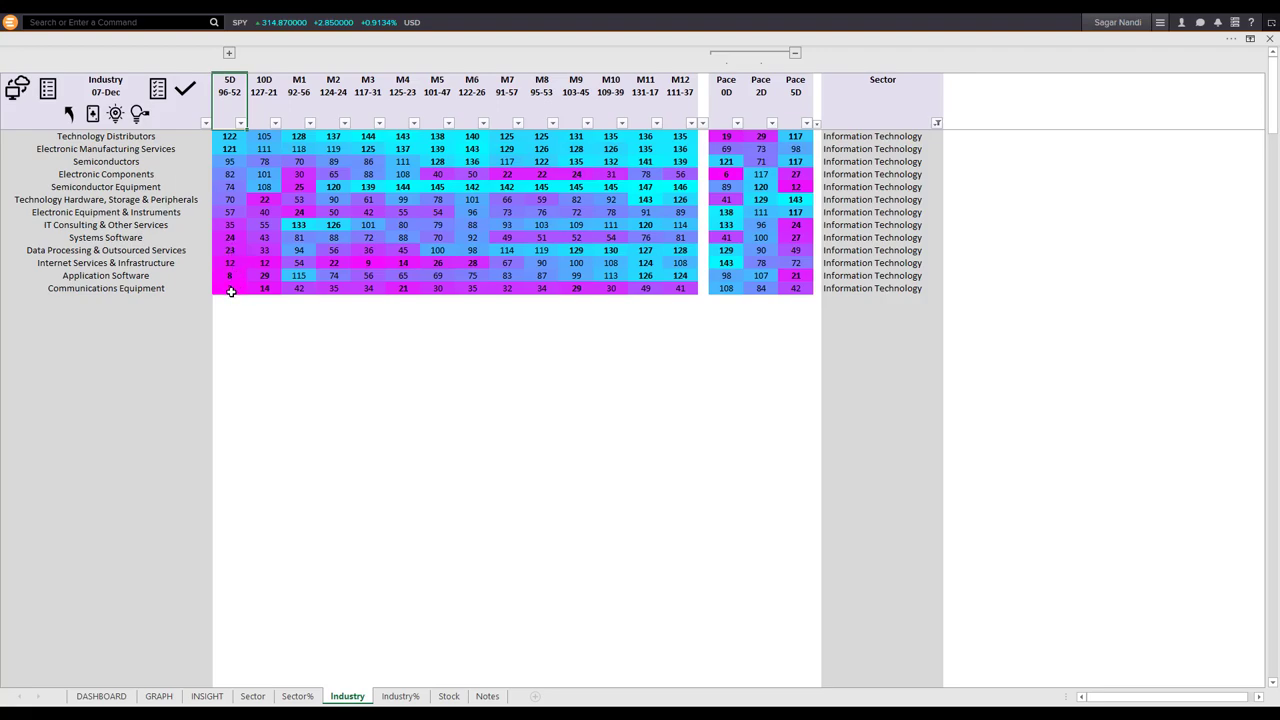
# Highlight the industry rows from Systems Software to Communications Equipment and mark their names, 5D ranks and older monthly ranks with arrows.
pyautogui.moveTo(231, 291); pyautogui.dragTo(227, 240)
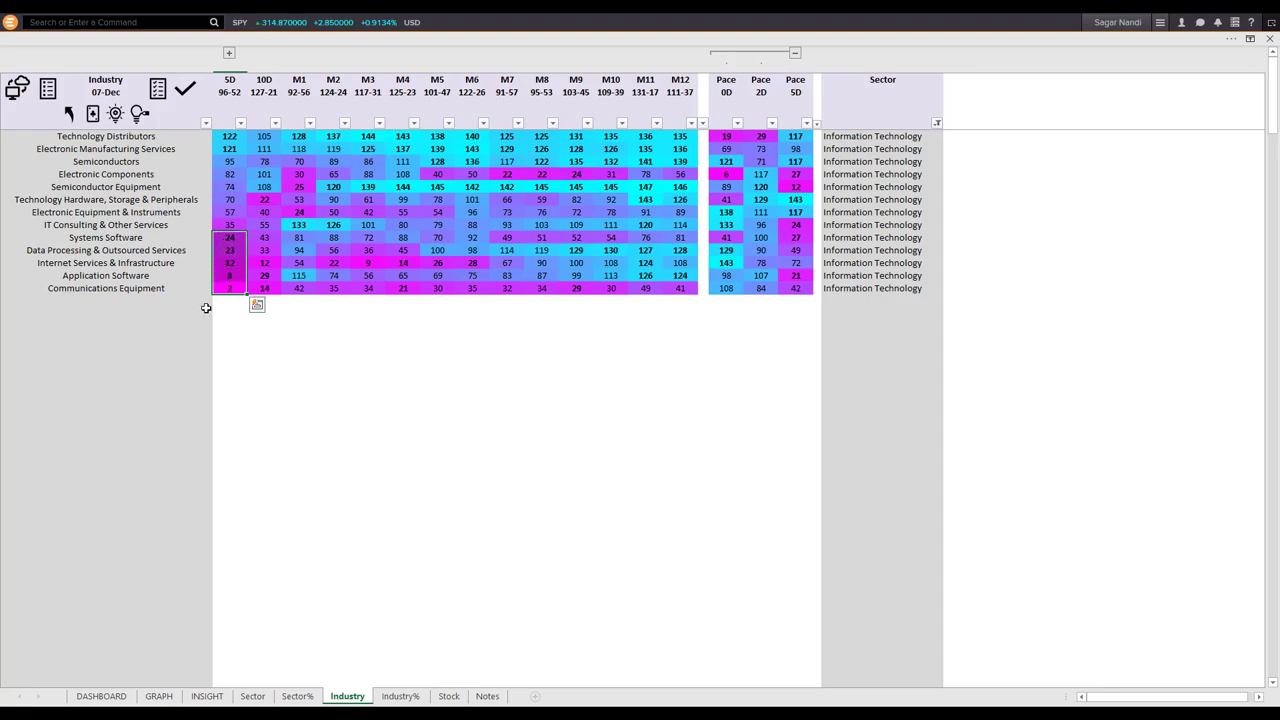
pyautogui.click(115, 114)
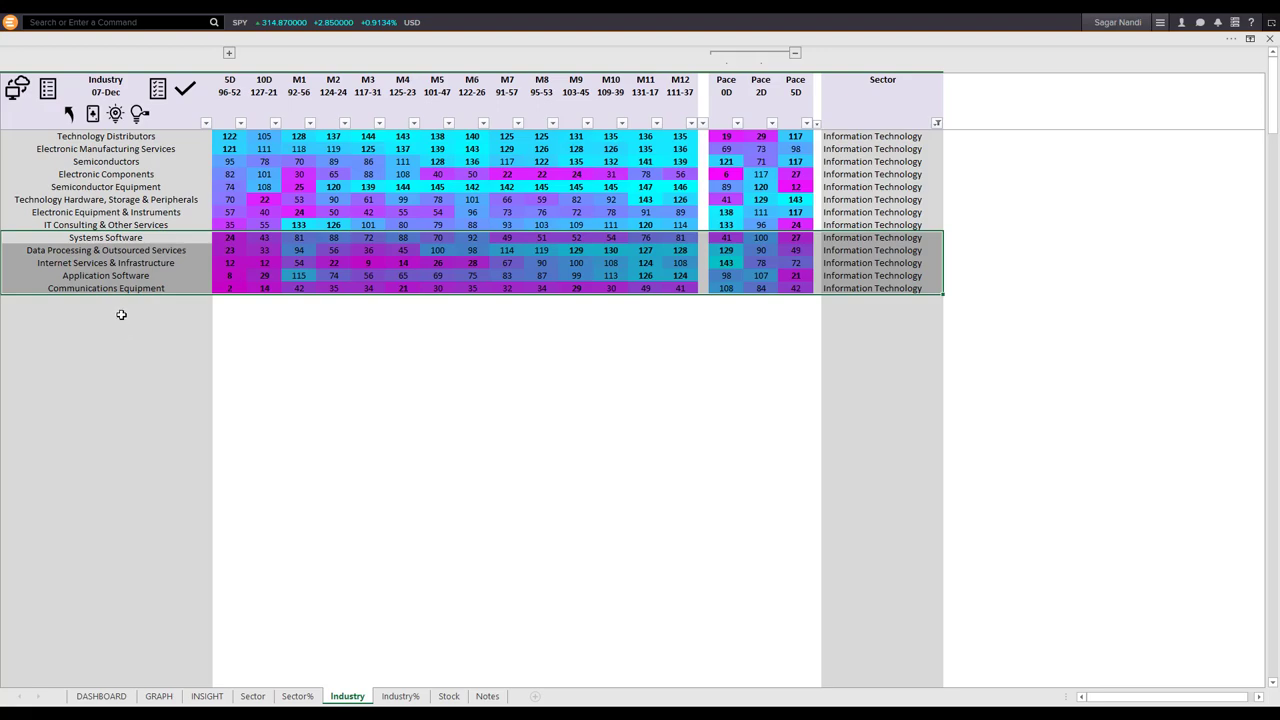
pyautogui.moveTo(89, 325); pyautogui.dragTo(101, 299)
pyautogui.moveTo(184, 277)
pyautogui.mouseDown()
pyautogui.moveTo(153, 276)
pyautogui.moveTo(193, 267)
pyautogui.moveTo(180, 226)
pyautogui.moveTo(157, 234)
pyautogui.moveTo(200, 283)
pyautogui.mouseUp()
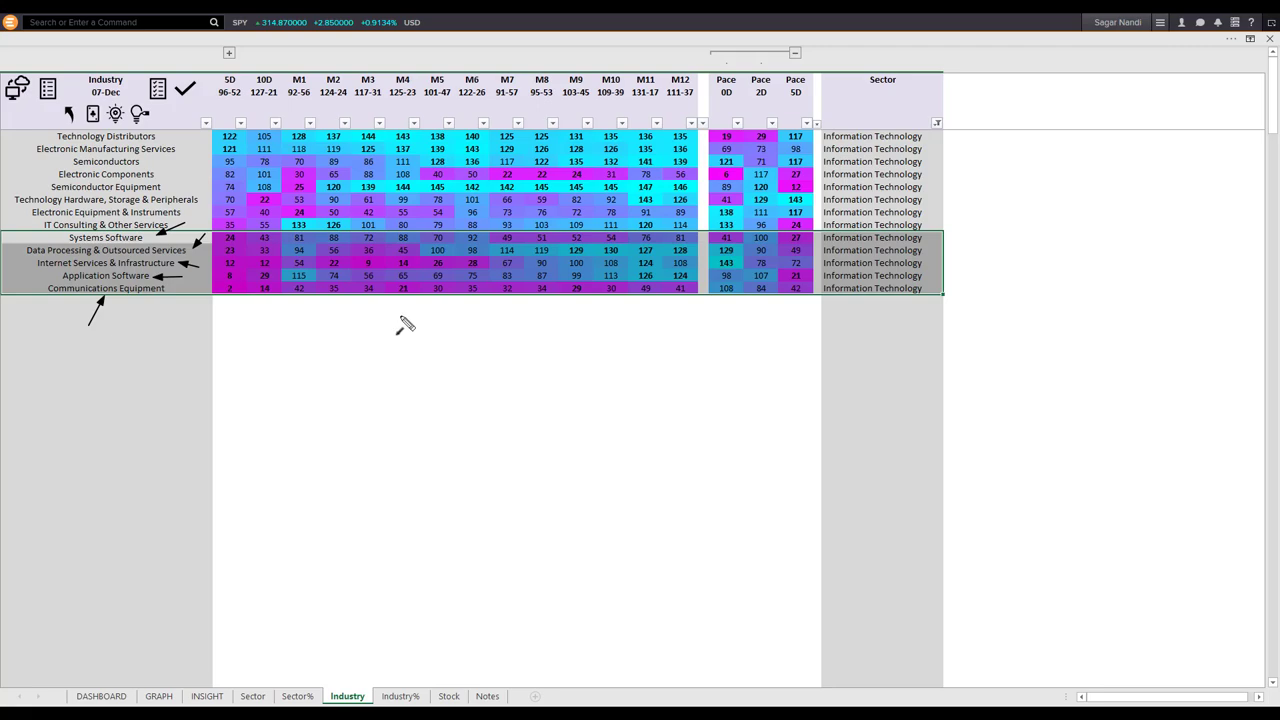
pyautogui.moveTo(199, 351); pyautogui.dragTo(224, 308)
pyautogui.moveTo(677, 210); pyautogui.dragTo(634, 255)
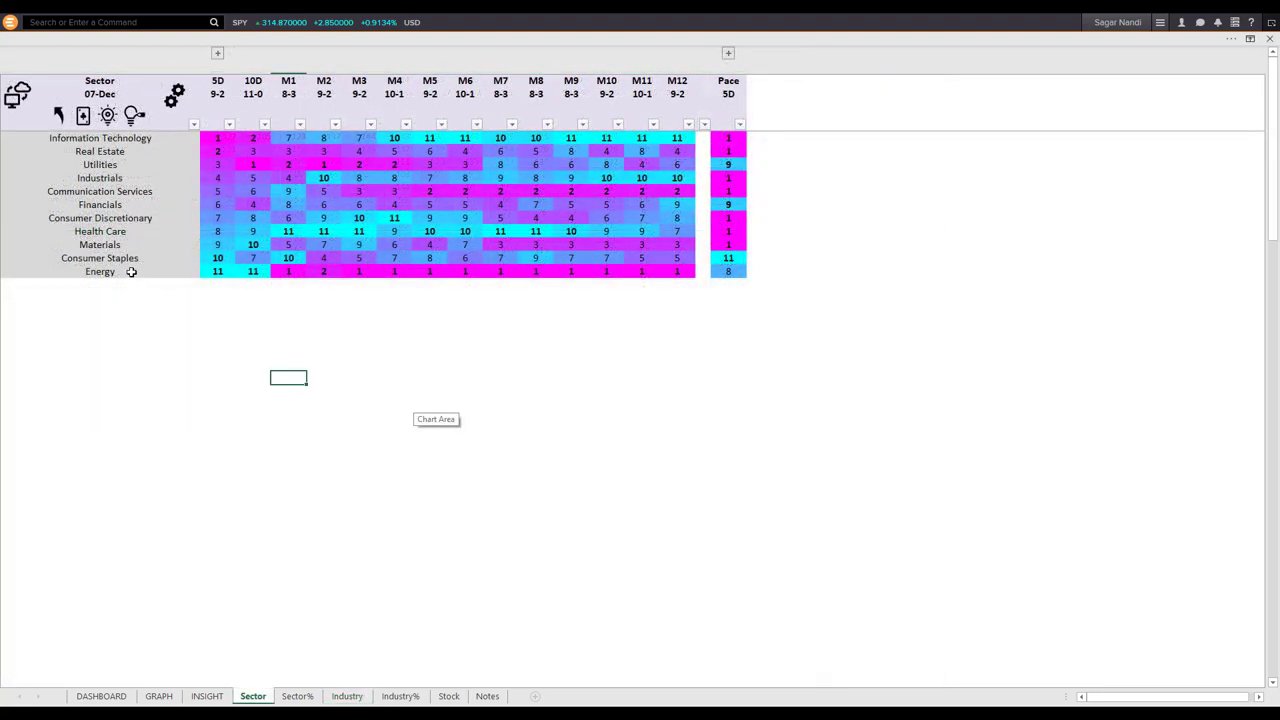
# Open the Energy sector's industry breakdown and sort its industries in ascending order of 5D rank.
pyautogui.click(131, 272)
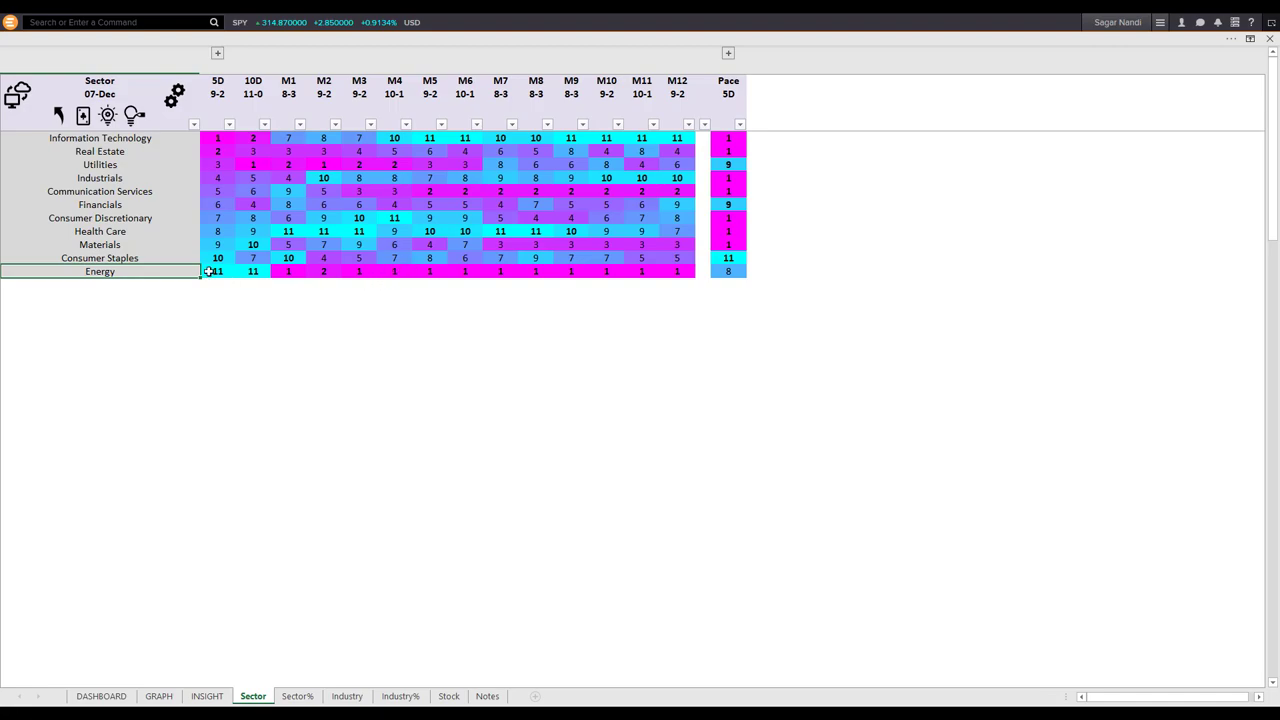
pyautogui.click(174, 98)
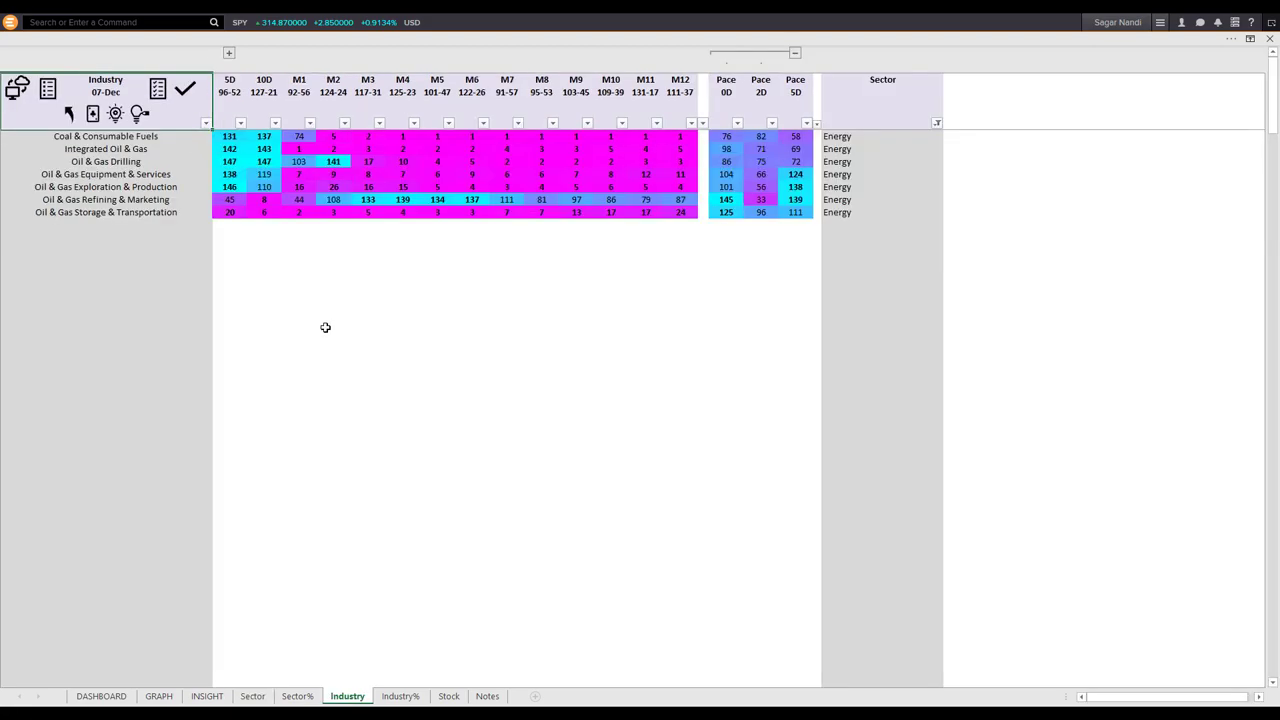
pyautogui.moveTo(866, 137); pyautogui.dragTo(860, 213)
pyautogui.moveTo(74, 136); pyautogui.dragTo(80, 213)
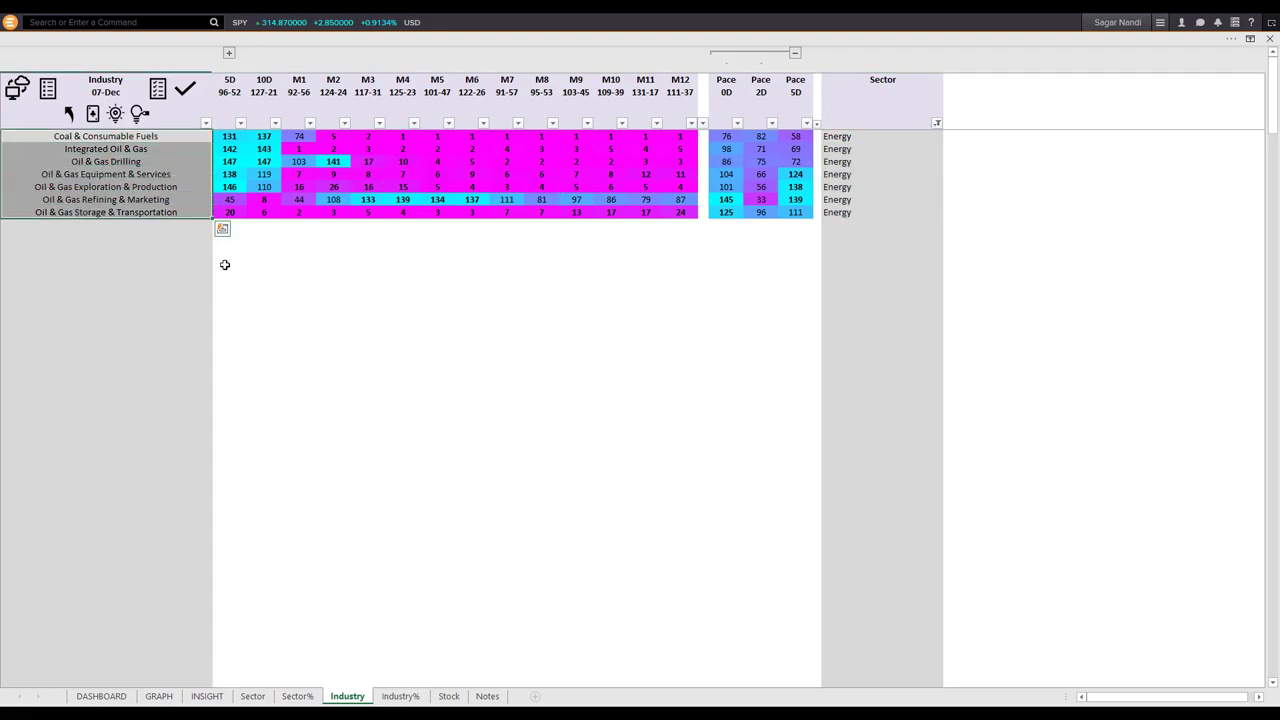
pyautogui.click(229, 97)
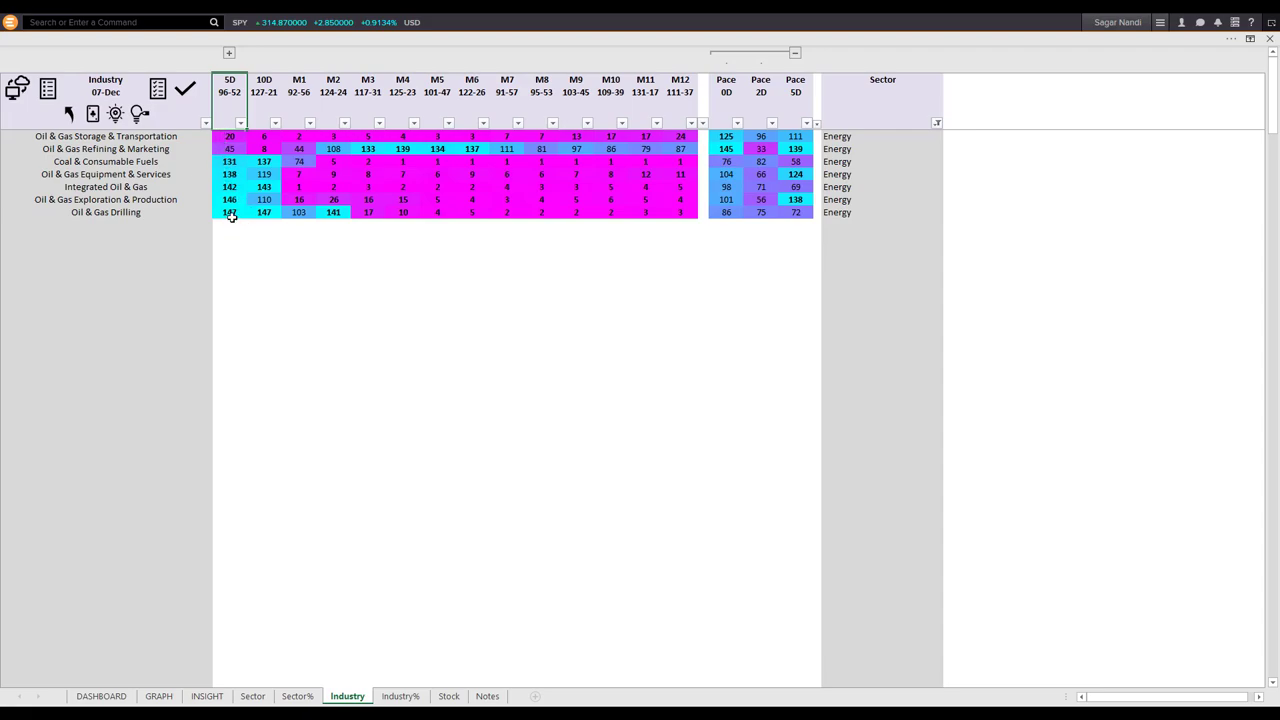
# Highlight the industry rows from Coal & Consumable Fuels to Oil & Gas Drilling and point arrows at their names.
pyautogui.moveTo(230, 213); pyautogui.dragTo(234, 165)
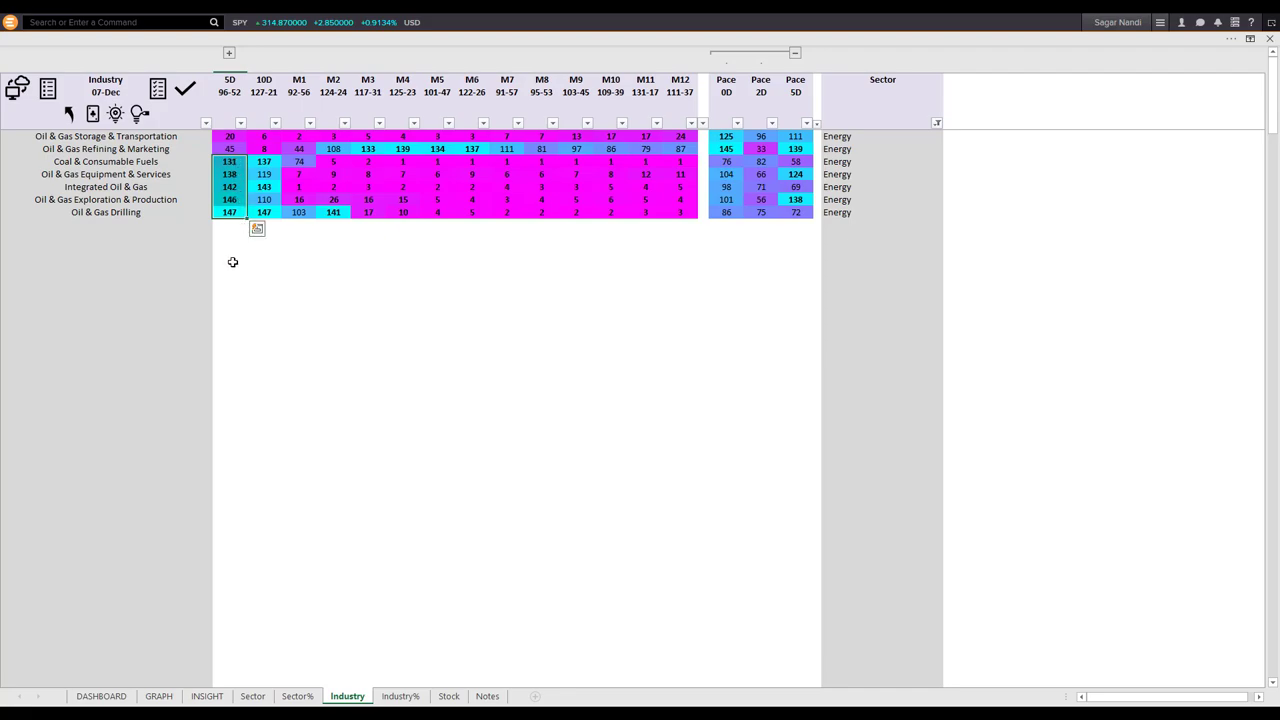
pyautogui.click(117, 119)
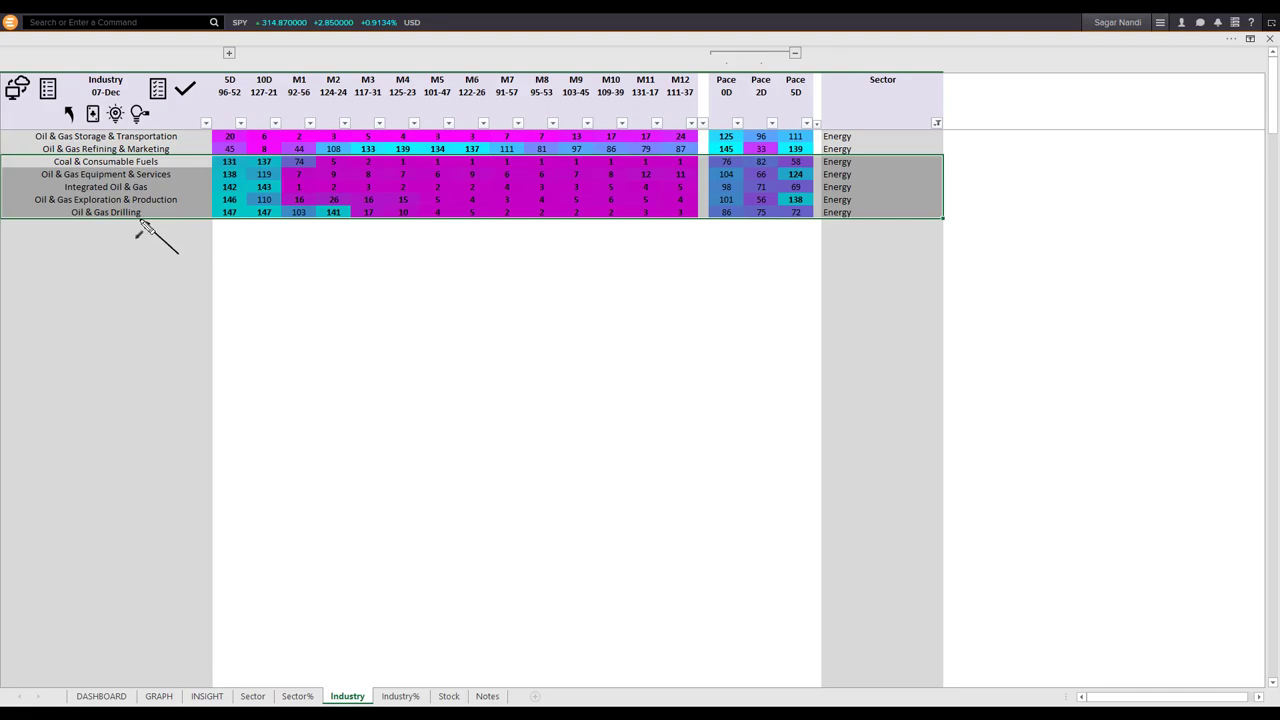
pyautogui.moveTo(203, 235)
pyautogui.mouseDown()
pyautogui.moveTo(176, 184)
pyautogui.moveTo(158, 186)
pyautogui.mouseUp()
pyautogui.moveTo(4, 184); pyautogui.dragTo(35, 158)
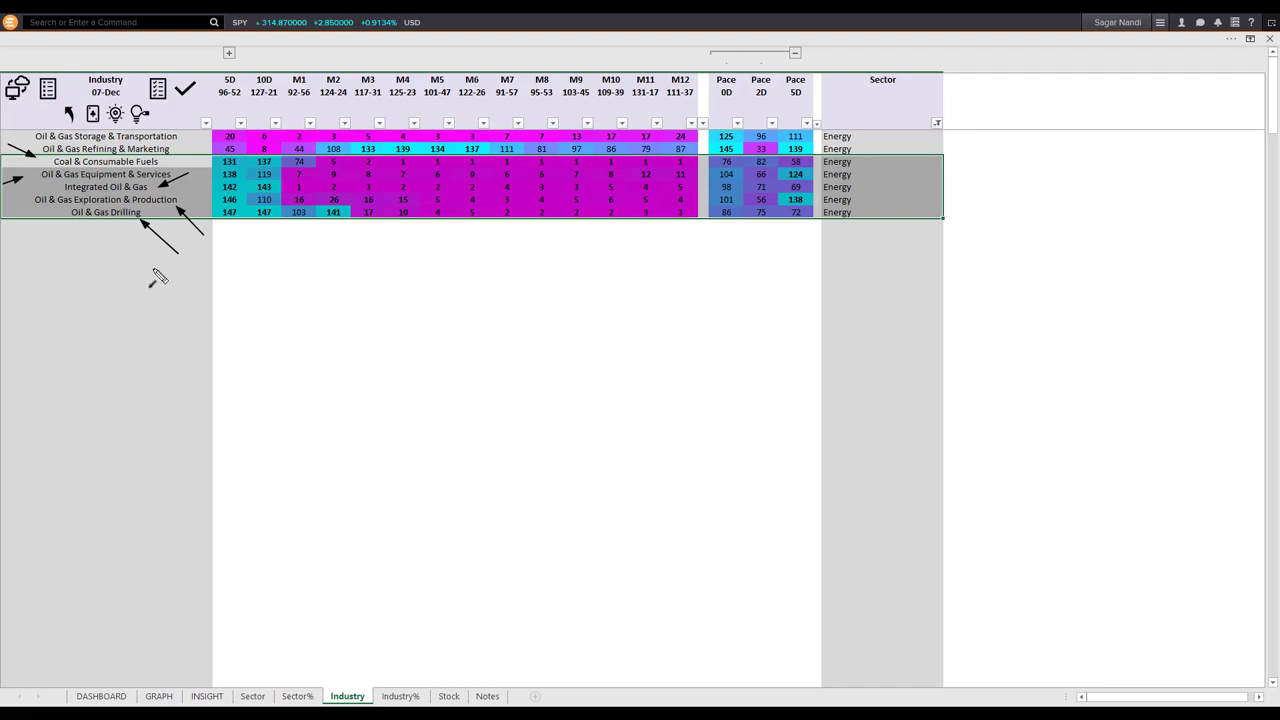
# Draw an arrow up the 5D ranks from Oil & Gas Drilling to Coal & Consumable Fuels and mark both end ranks with arrows.
pyautogui.moveTo(214, 224); pyautogui.dragTo(218, 166)
pyautogui.moveTo(243, 222); pyautogui.dragTo(240, 214)
pyautogui.moveTo(244, 140); pyautogui.dragTo(239, 152)
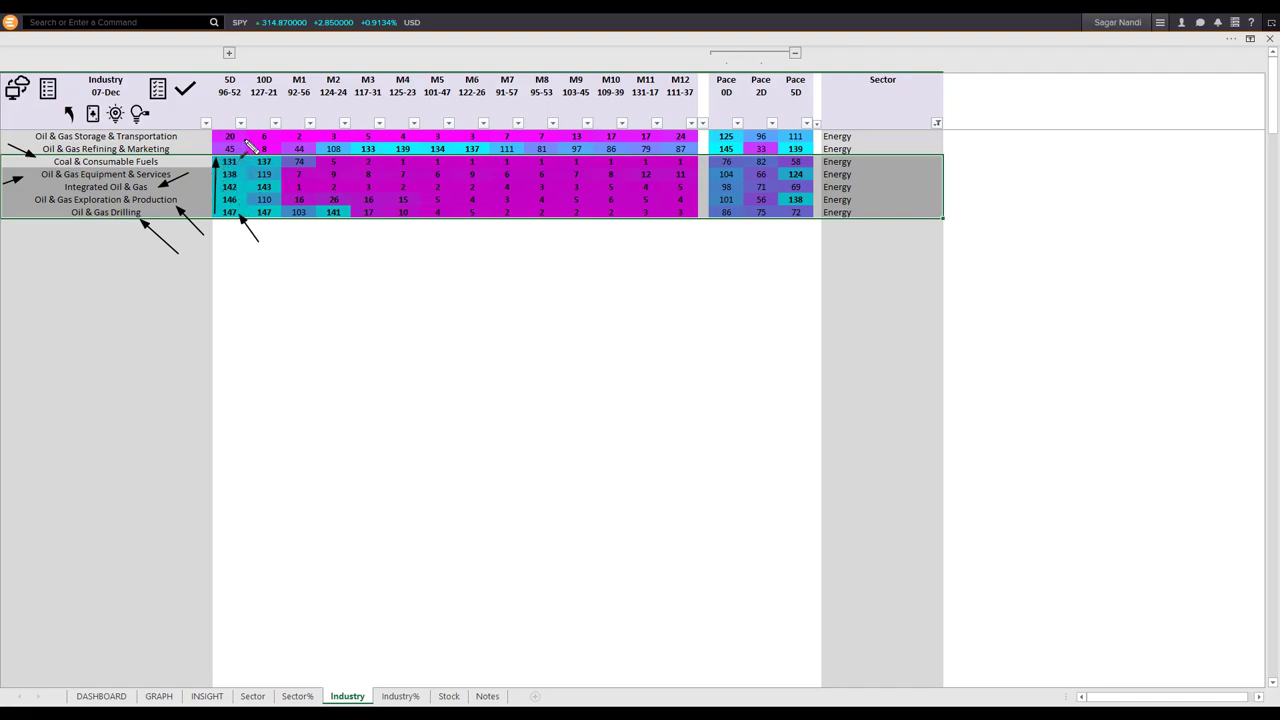